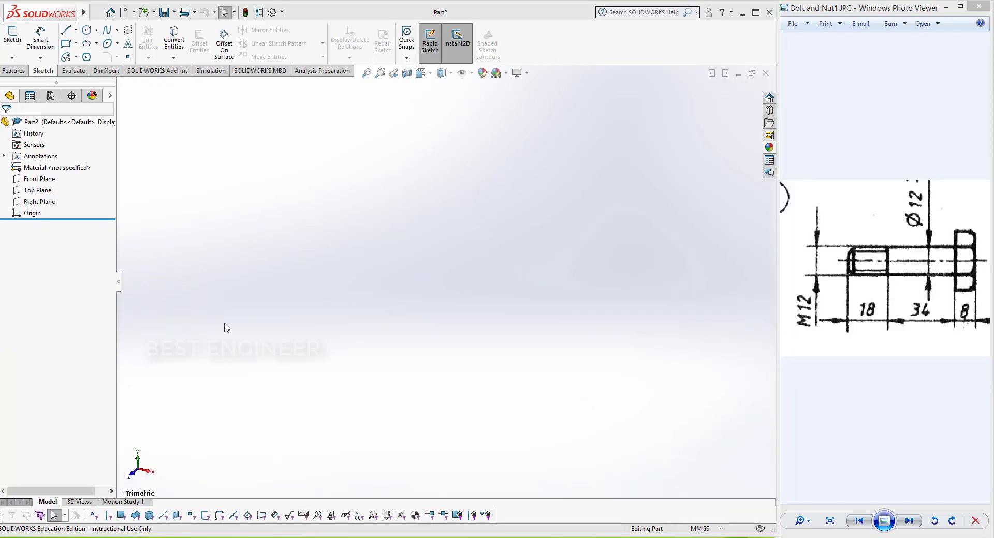
Step: Draw a six-sided polygon centred on the origin on the Front Plane
left_click(39, 178)
left_click(102, 162)
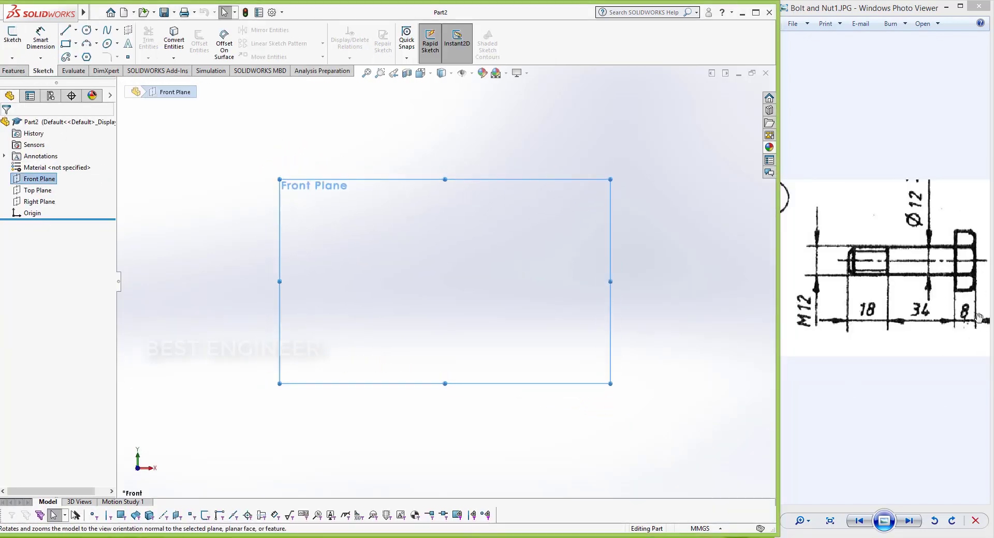
left_click(86, 57)
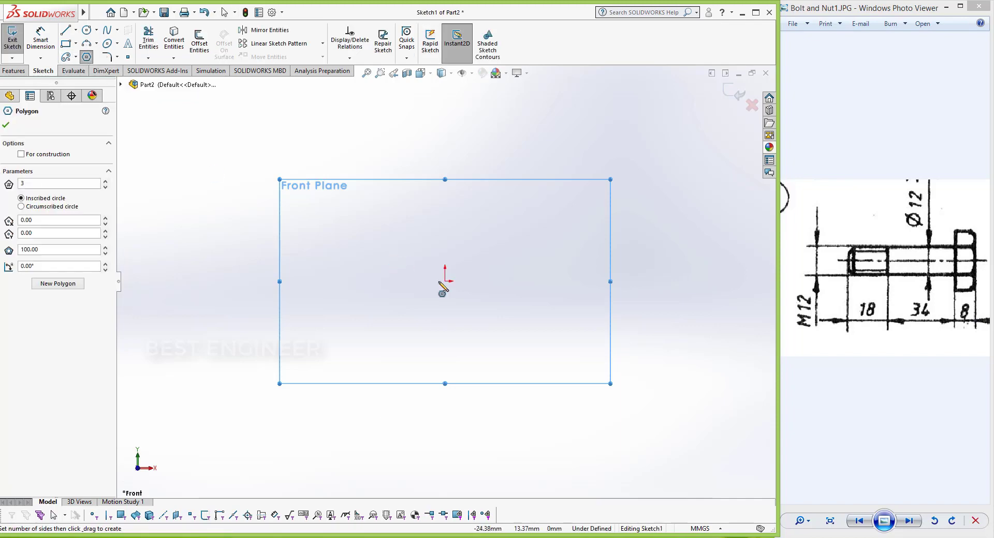
left_click(445, 281)
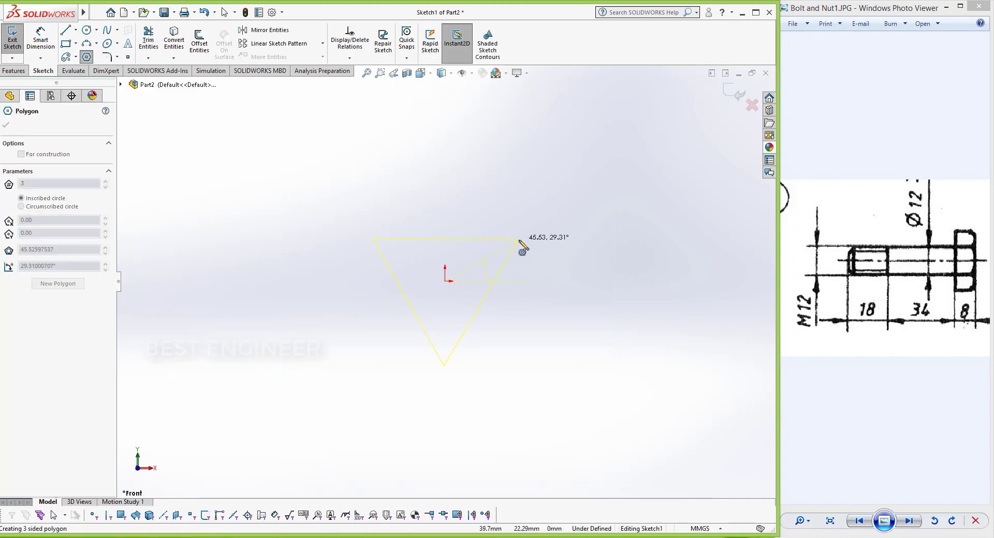
left_click(325, 273)
left_click(105, 182)
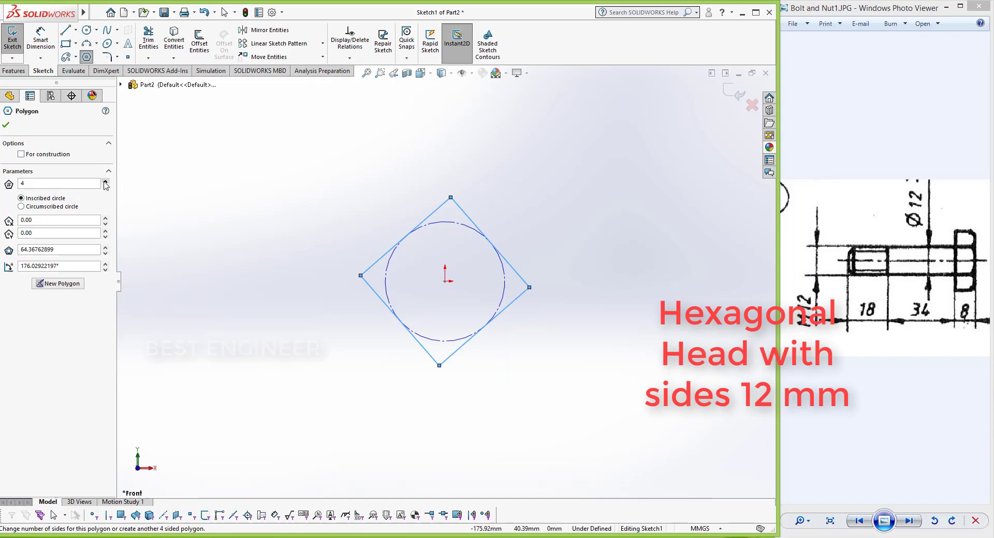
left_click(105, 181)
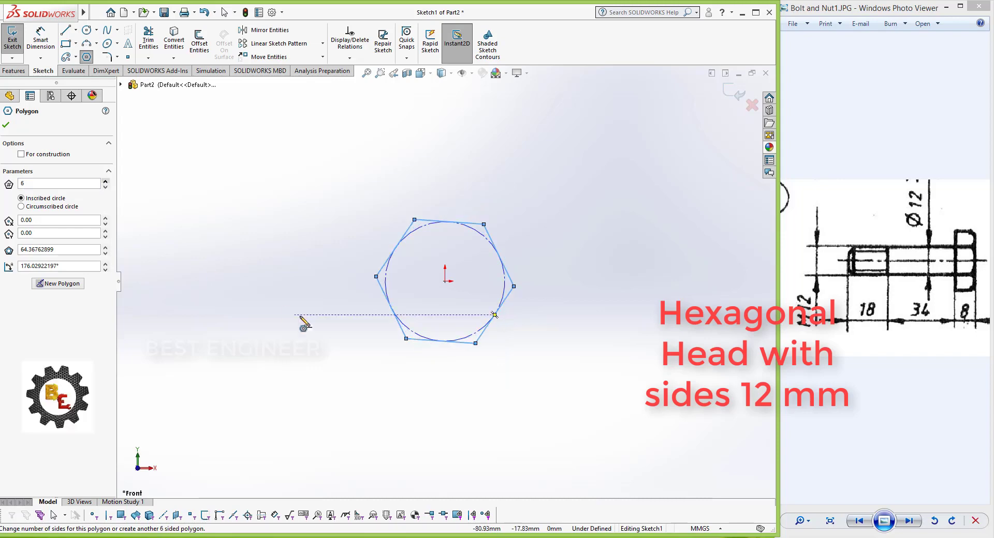
left_click(6, 126)
Step: Make one hexagon side vertical and dimension it to 12 mm
left_click(494, 315)
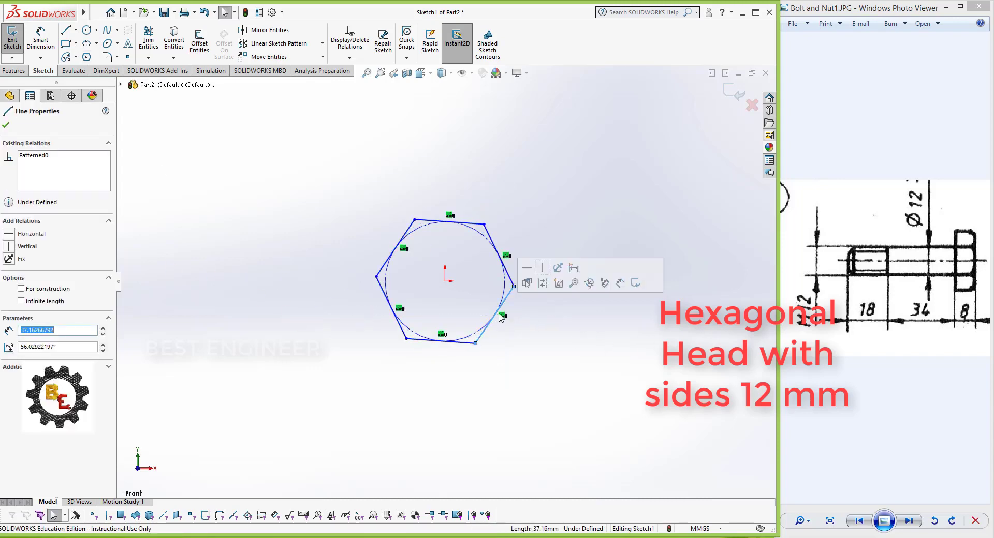
left_click(543, 274)
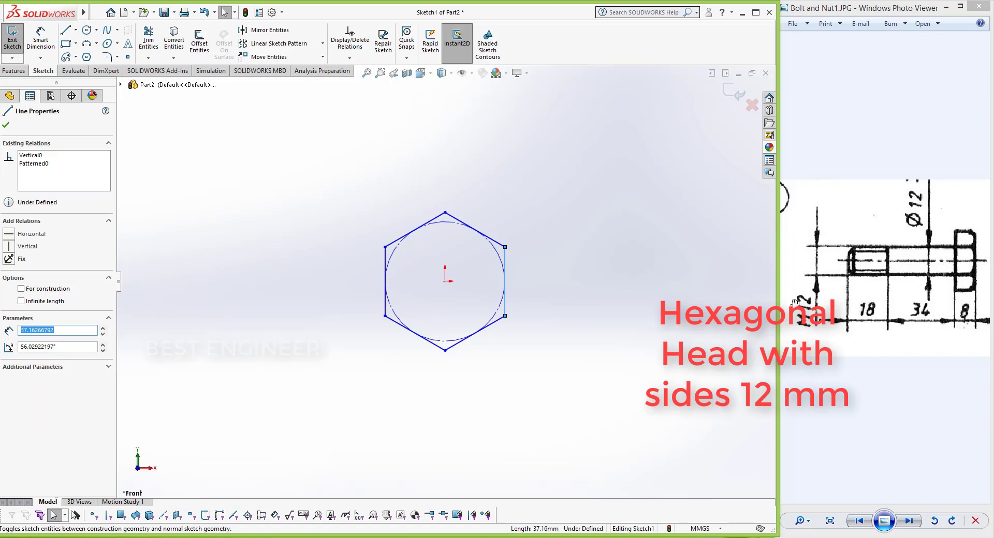
left_click(42, 40)
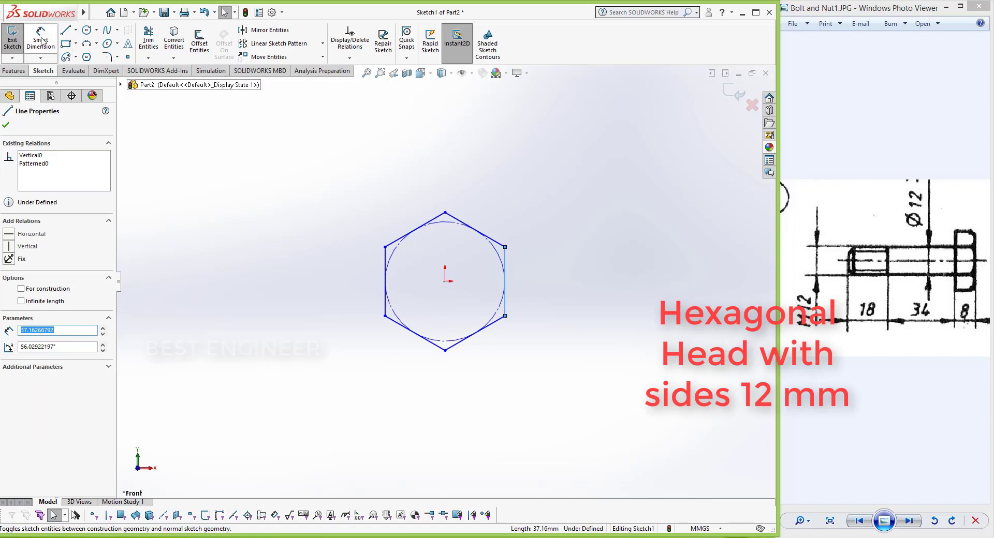
left_click(508, 280)
left_click(564, 284)
type("12")
key("Return")
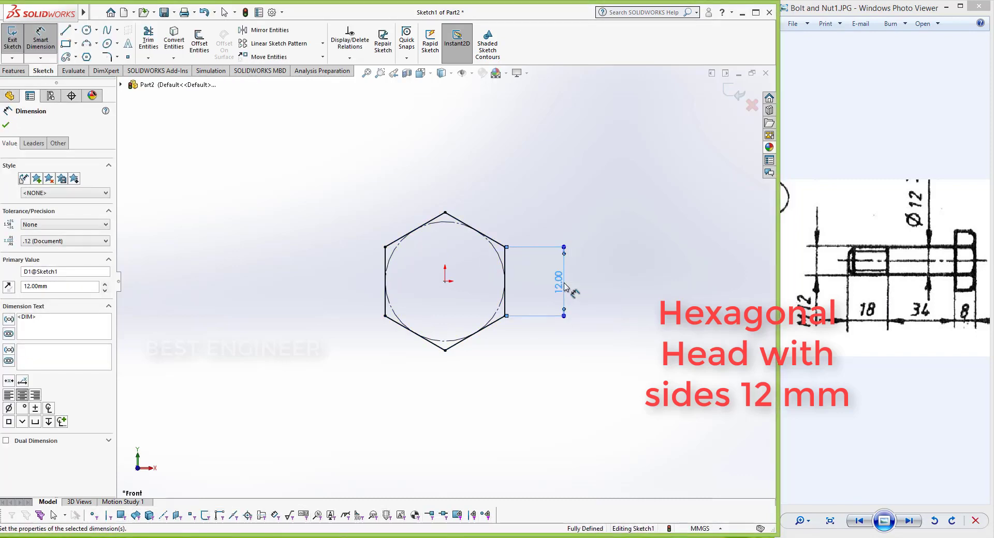
left_click(6, 125)
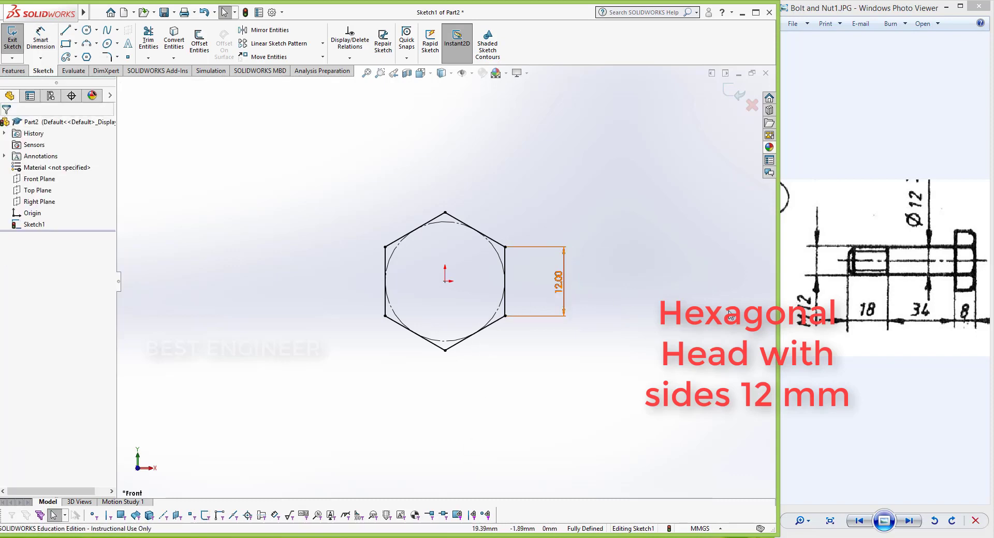
left_click(471, 75)
Step: Extrude the hexagon sketch 8 mm deep with Extruded Boss/Base to form the hex head
middle_click_drag(619, 215, 619, 217)
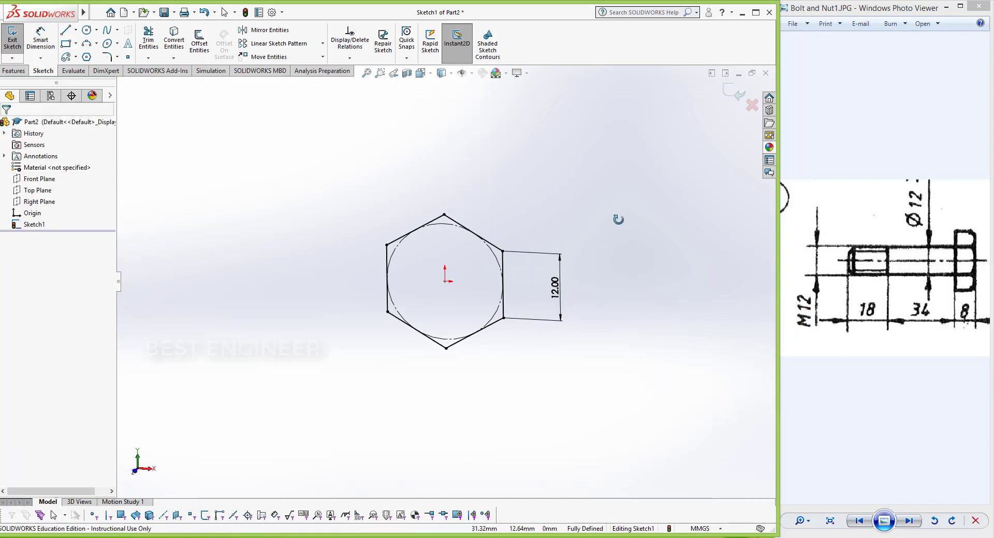
left_click(14, 71)
left_click(17, 41)
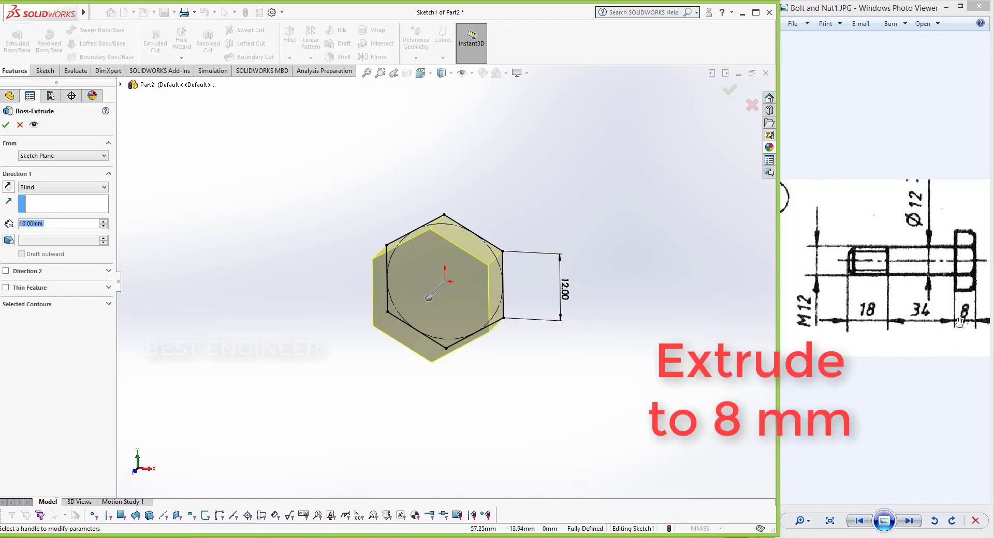
double_click(58, 224)
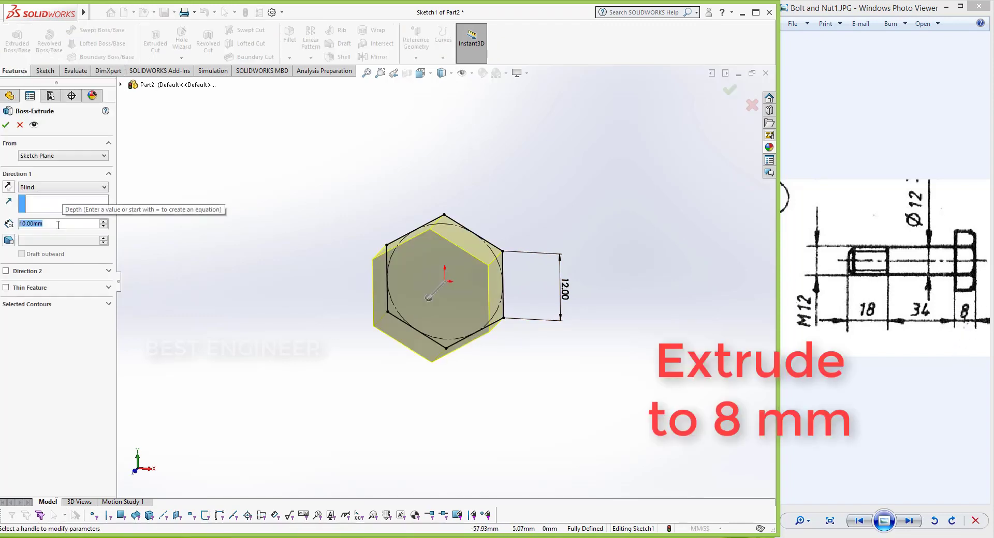
type("8")
key("Return")
left_click(5, 124)
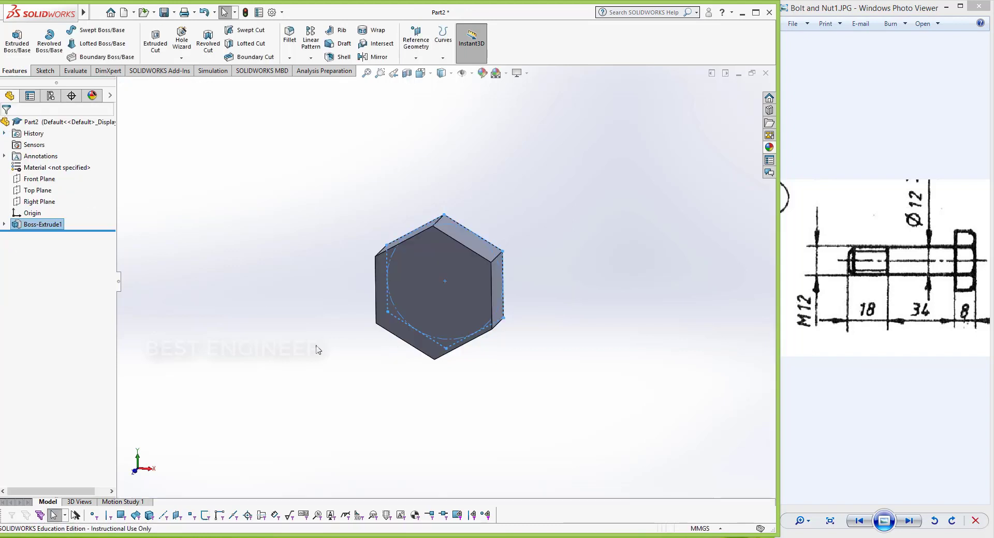
mouse_move(318, 348)
middle_mouse_down()
mouse_move(388, 383)
mouse_move(580, 422)
middle_mouse_up()
left_click(581, 422)
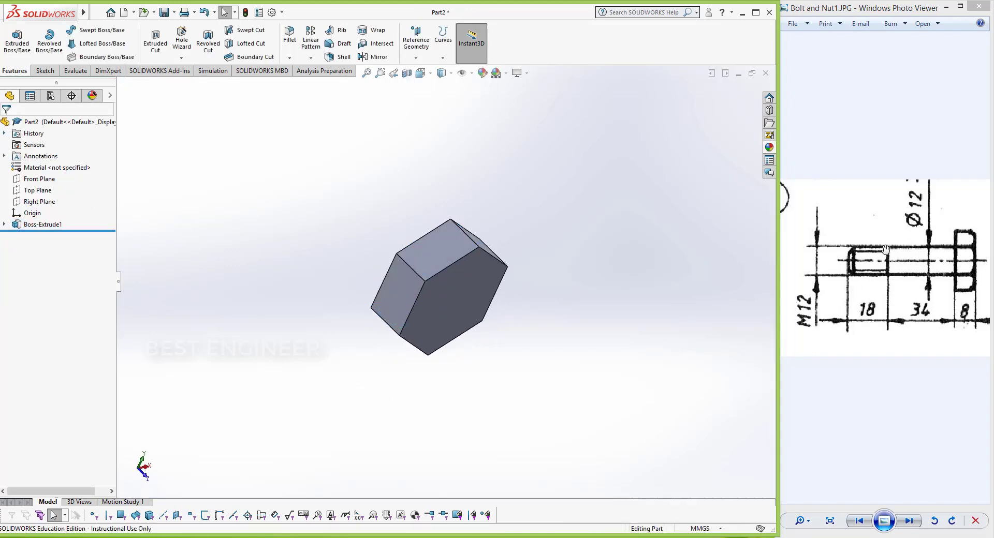
Step: Sketch a 12 mm diameter circle centred on the origin on the hex face
left_click(445, 288)
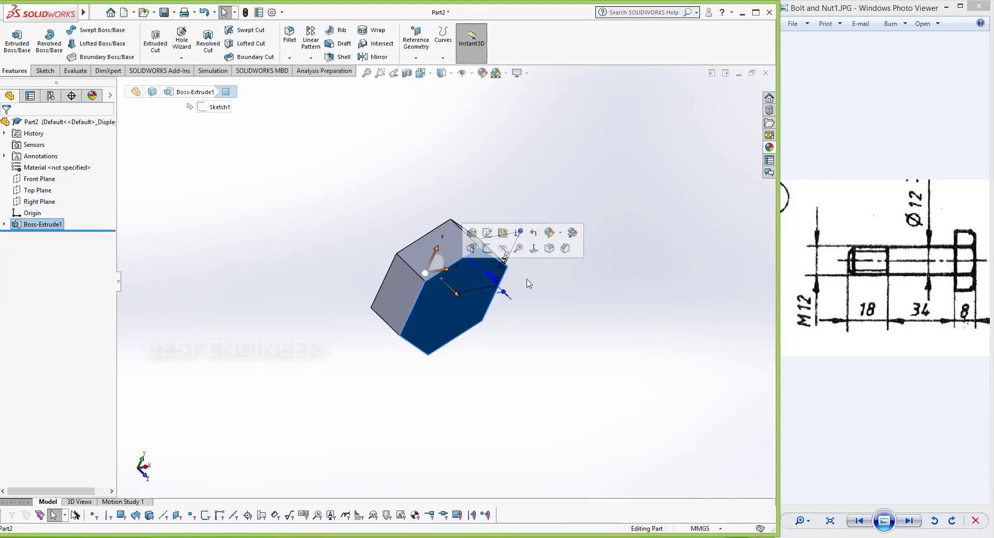
left_click(531, 249)
left_click(44, 71)
left_click(87, 30)
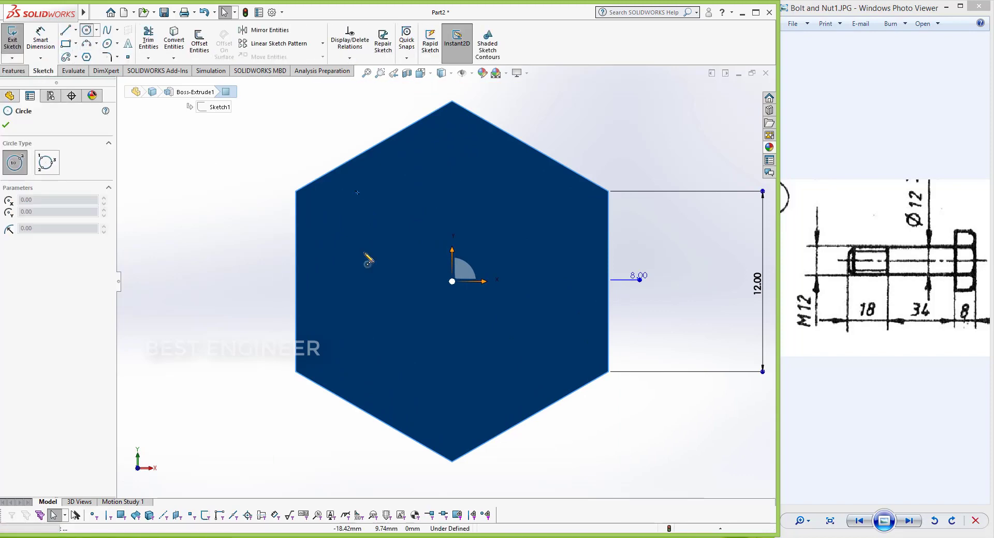
left_click(452, 281)
left_click(489, 334)
key("Escape")
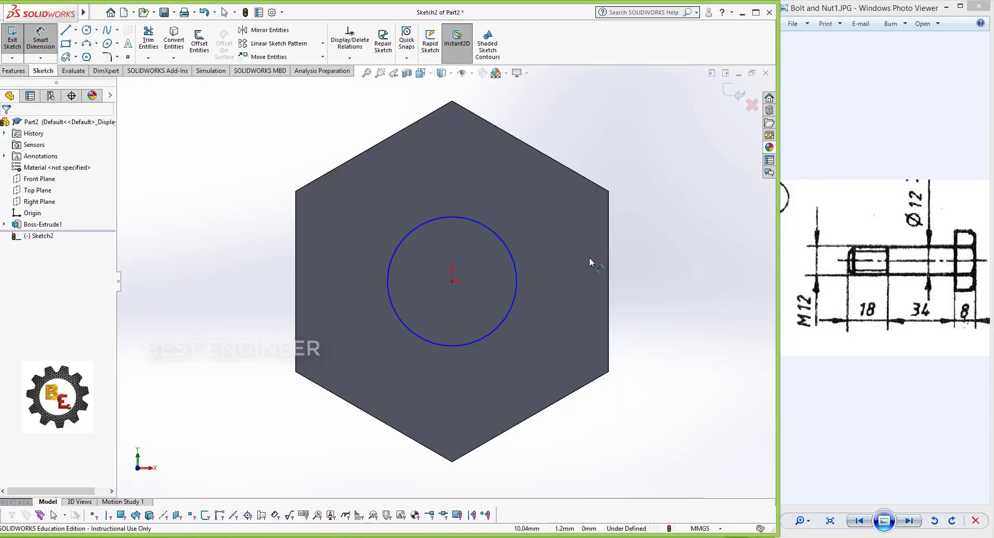
key("d")
left_click(507, 243)
left_click(538, 217)
type("12")
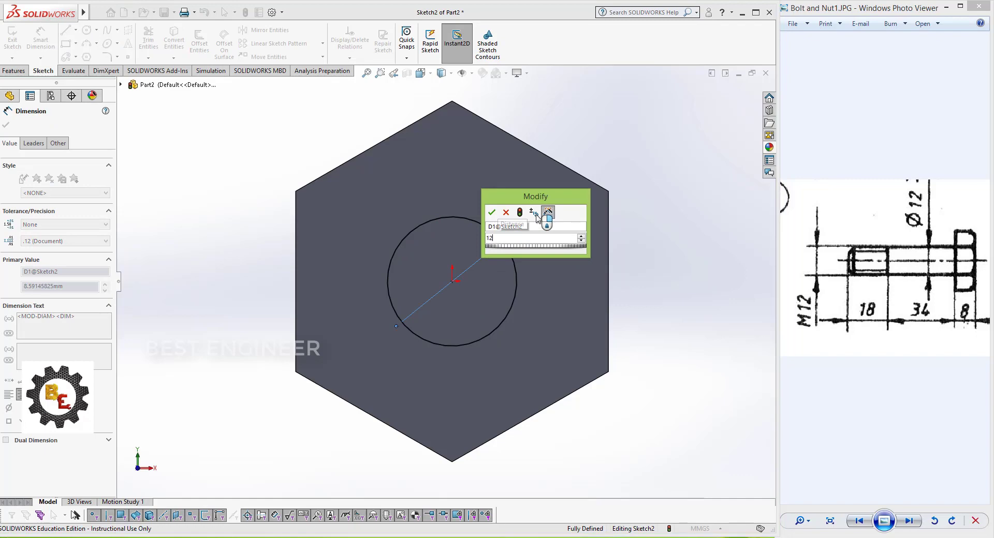
key("Return")
left_click(6, 126)
Step: Extrude the circle 18+34 (52 mm) to form the bolt shaft
scroll(255, 204, "up", 3)
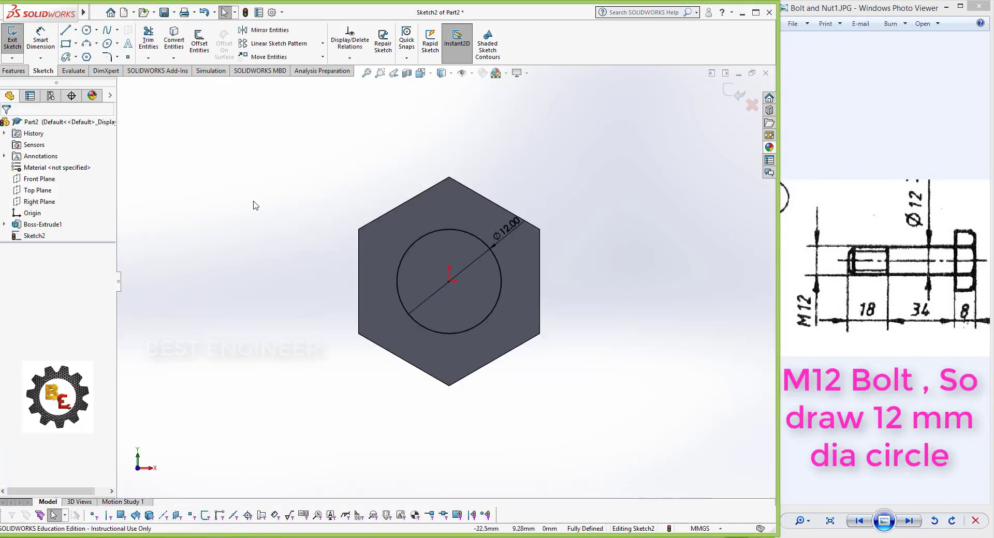
middle_click_drag(255, 204, 304, 288)
left_click(14, 71)
left_click(17, 41)
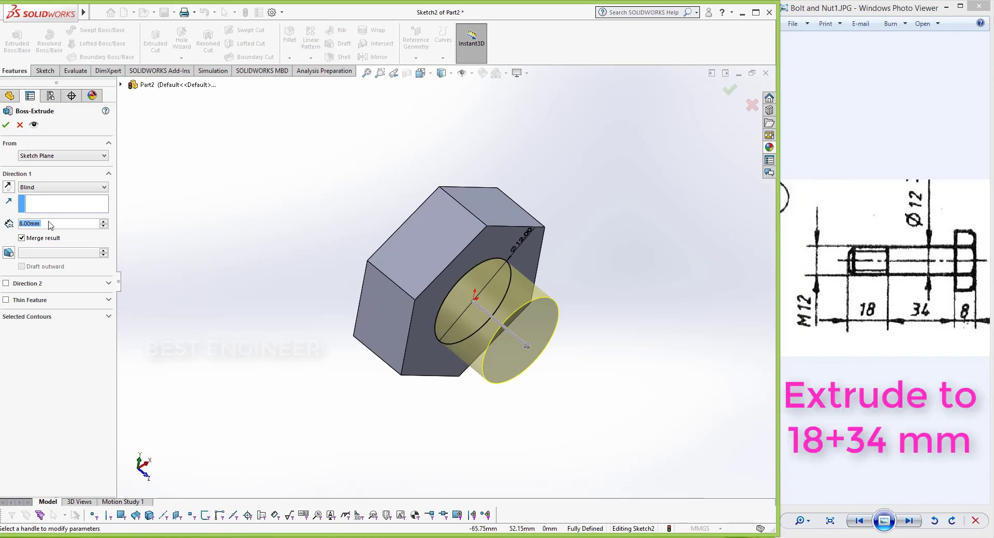
type("18+34")
key("Return")
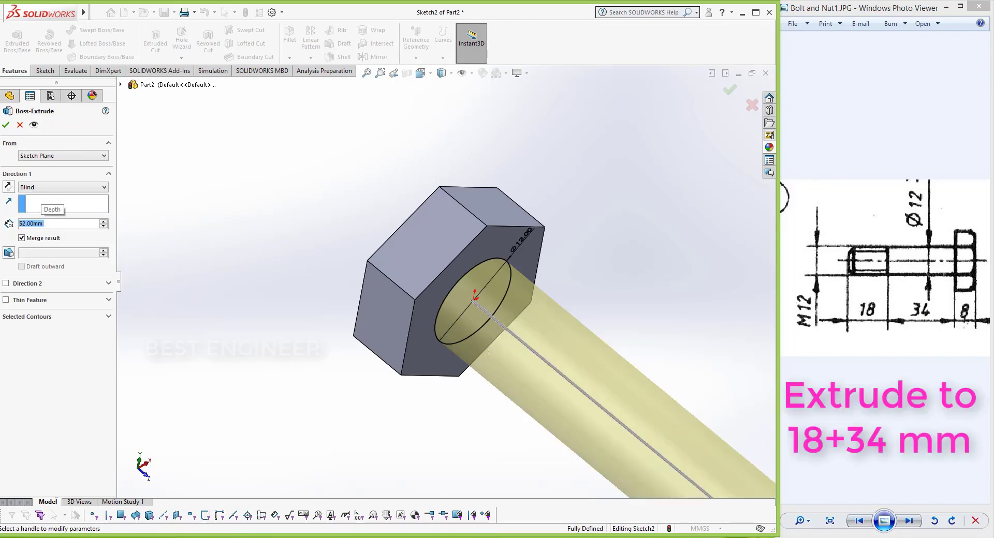
left_click(366, 73)
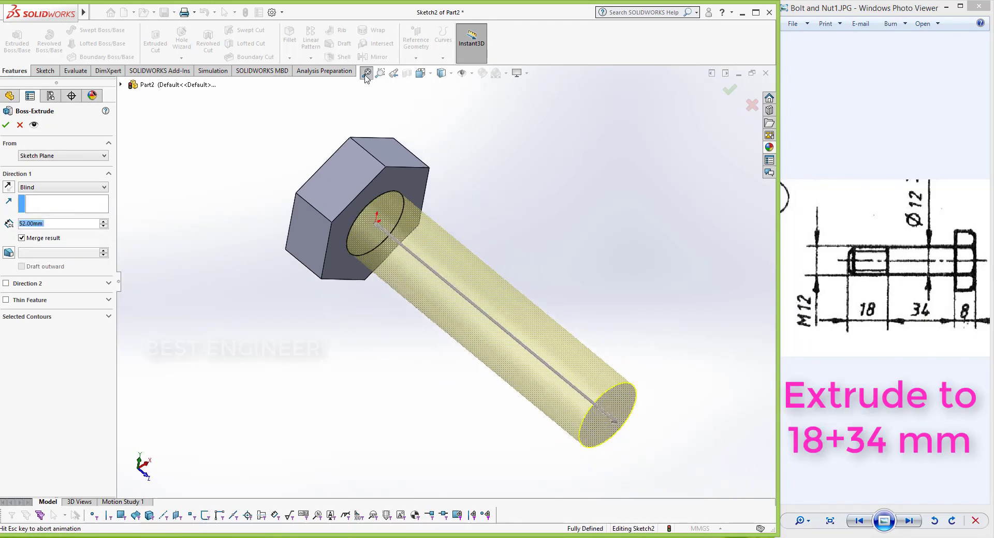
left_click(6, 125)
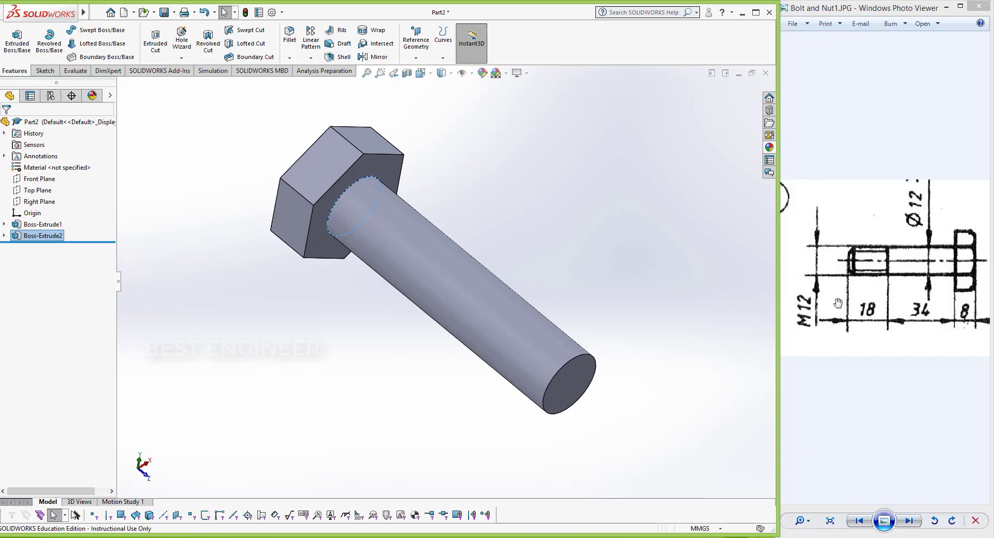
Step: Sketch a circle centred on the origin at the shaft's end face edge
left_click(574, 385)
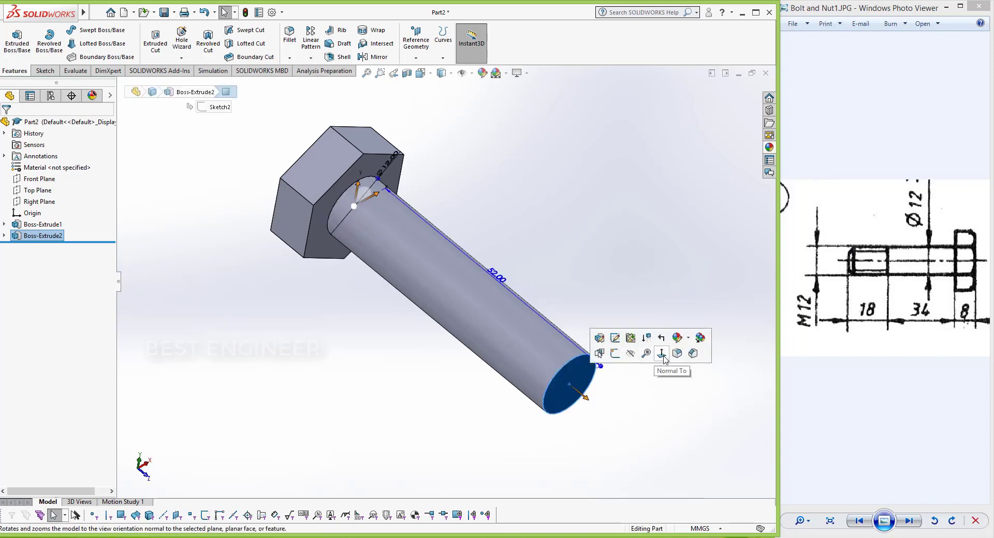
left_click(644, 362)
left_click(45, 71)
left_click(86, 29)
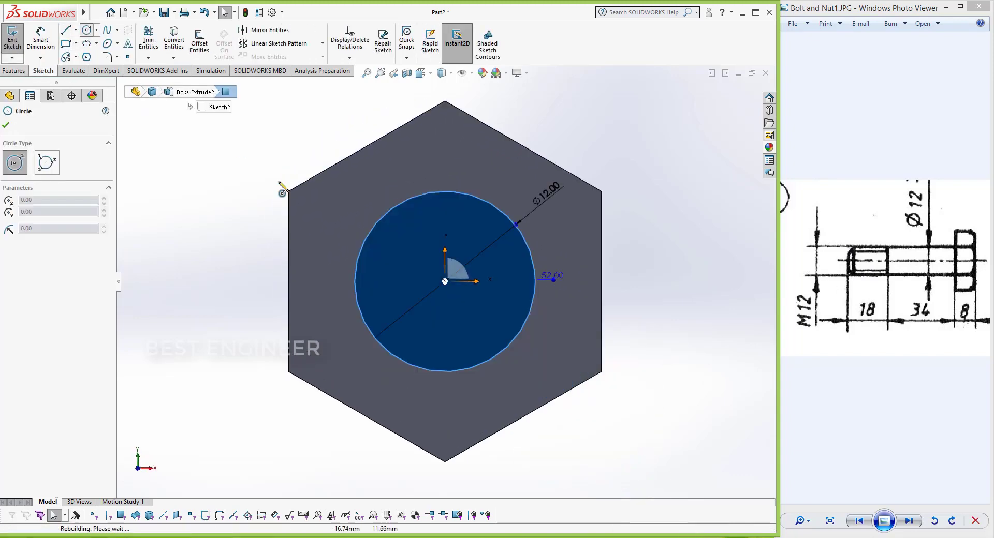
left_click(445, 281)
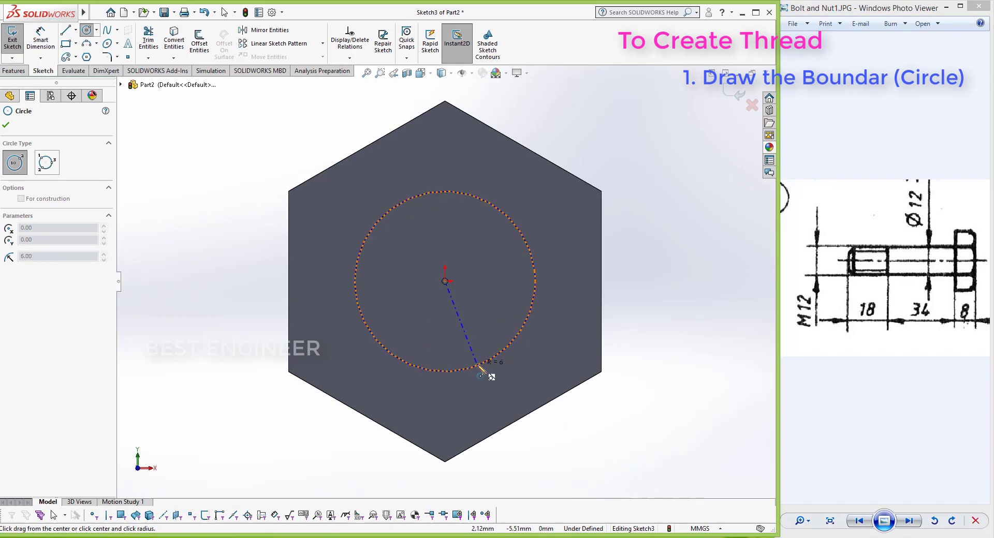
left_click(482, 366)
key("f")
left_click(7, 126)
Step: Orbit to a 3D view and show the reference planes
middle_click_drag(215, 215, 289, 286)
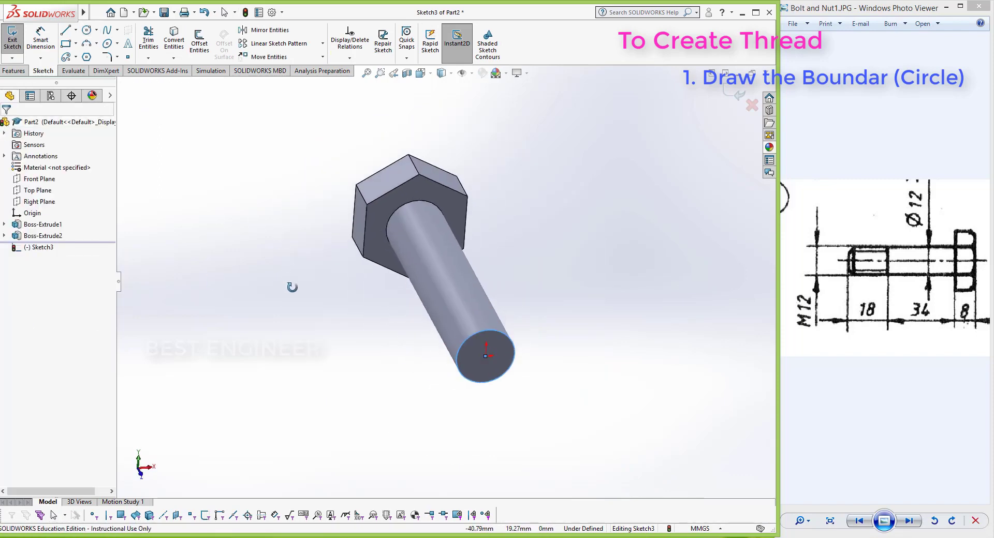
scroll(482, 347, "down", 3)
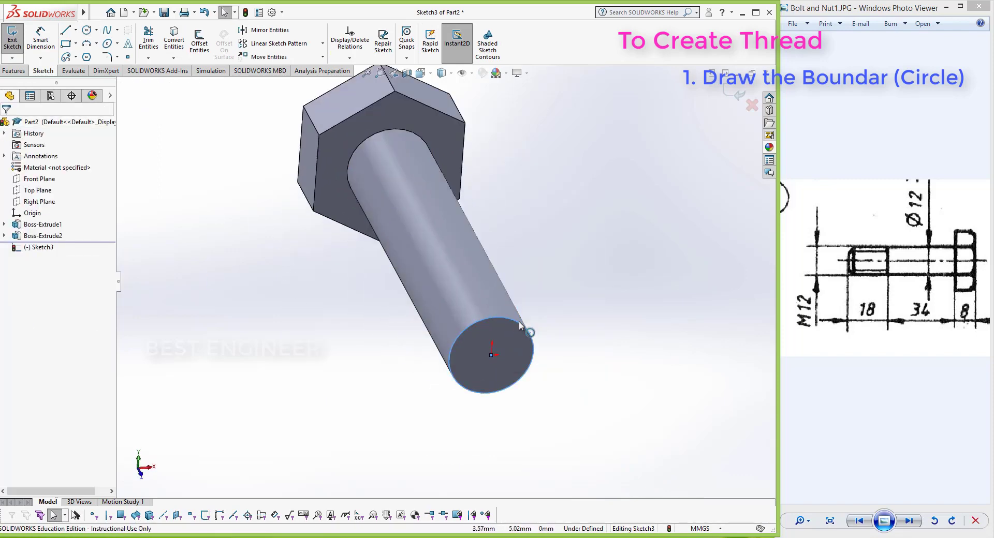
left_click(464, 73)
left_click(477, 132)
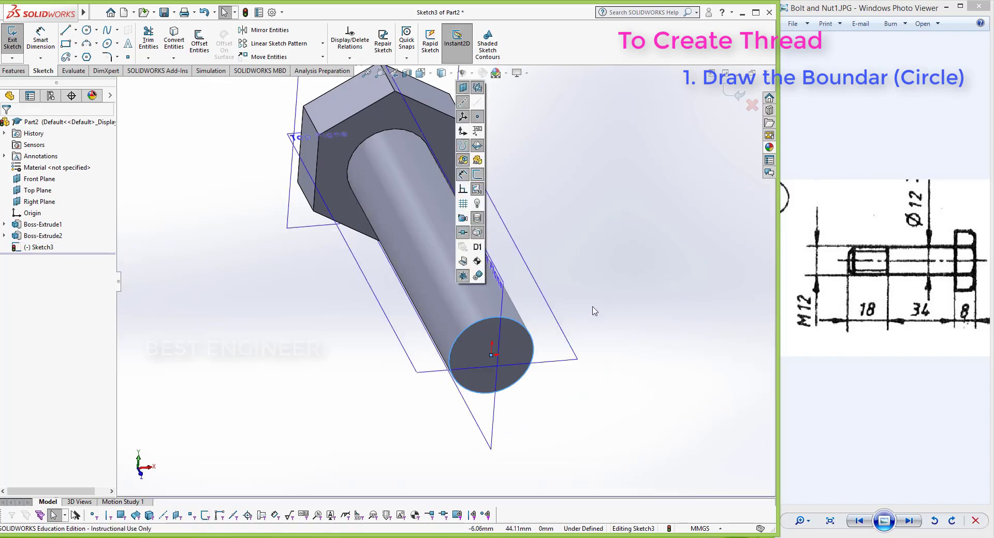
left_click(14, 71)
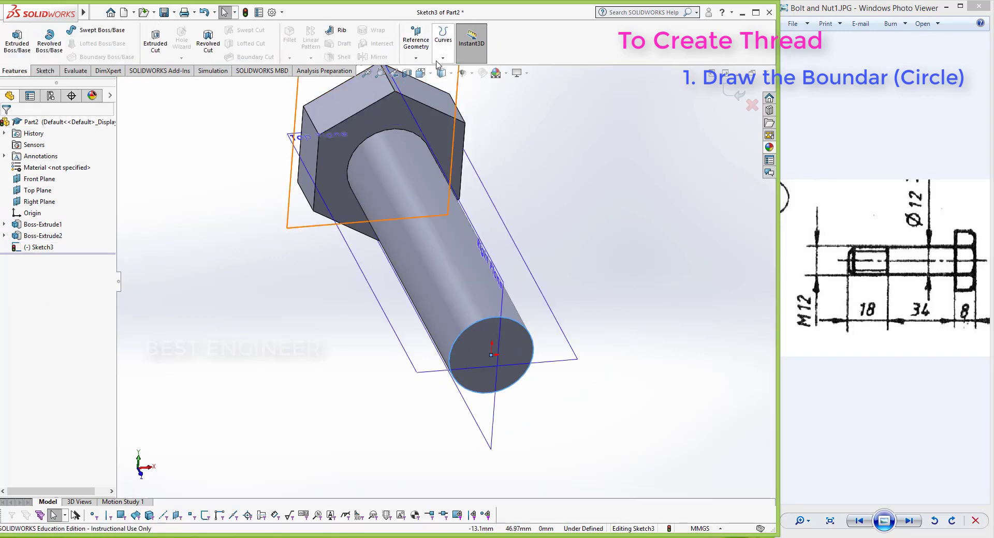
Step: Create a reversed, clockwise helix of 1 mm pitch and 18 revolutions on the shaft-end circle
left_click(443, 57)
left_click(461, 83)
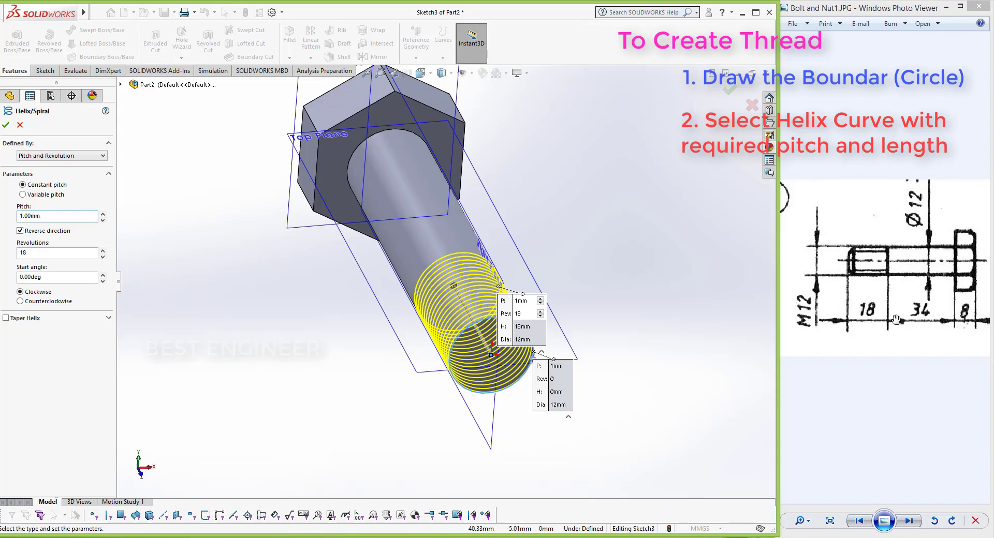
double_click(43, 276)
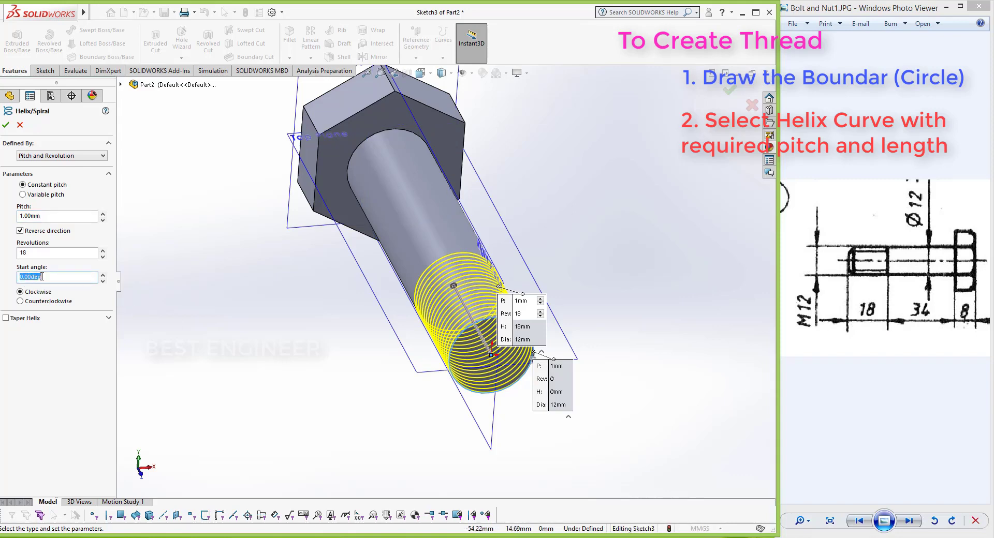
left_click(20, 277)
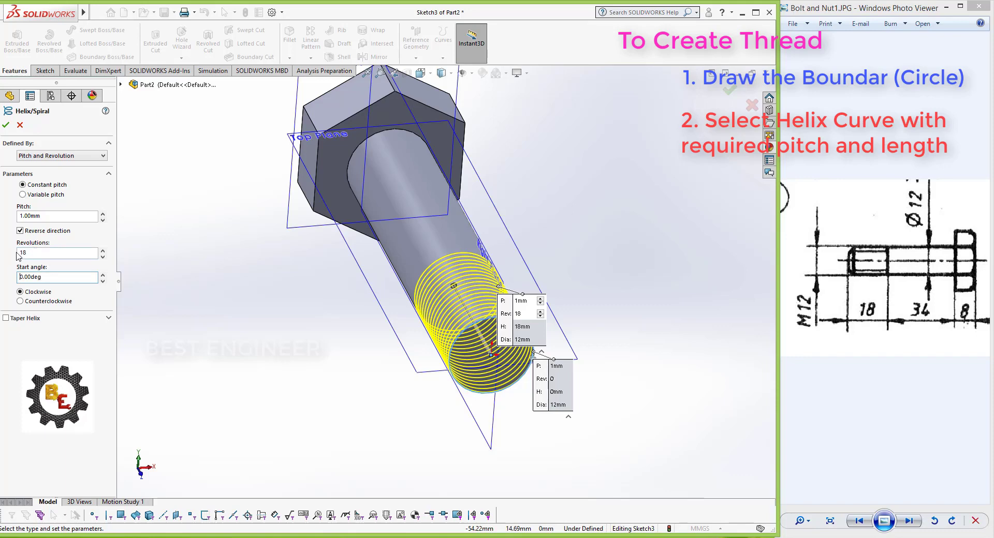
key("ctrl+7")
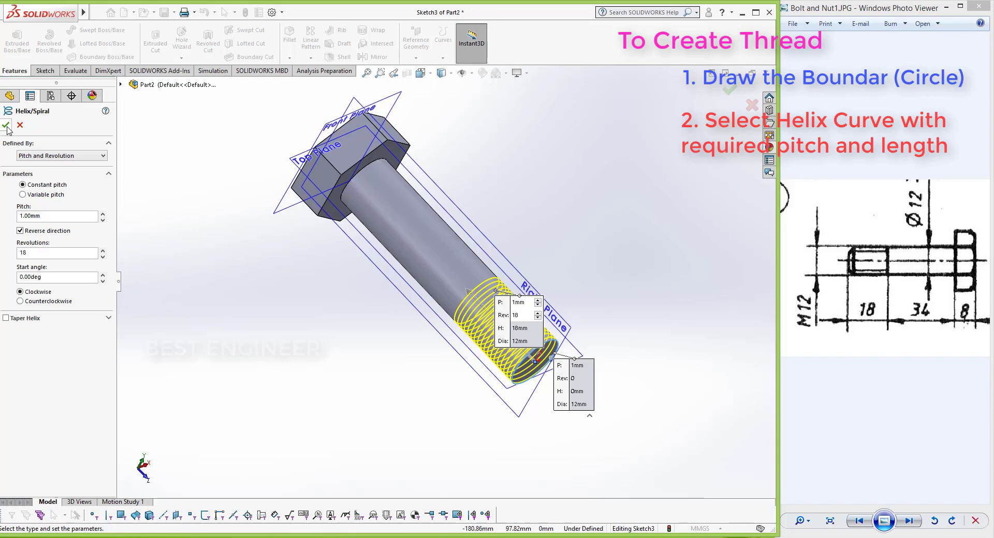
scroll(511, 359, "down", 2)
scroll(471, 390, "down", 2)
scroll(406, 353, "down", 3)
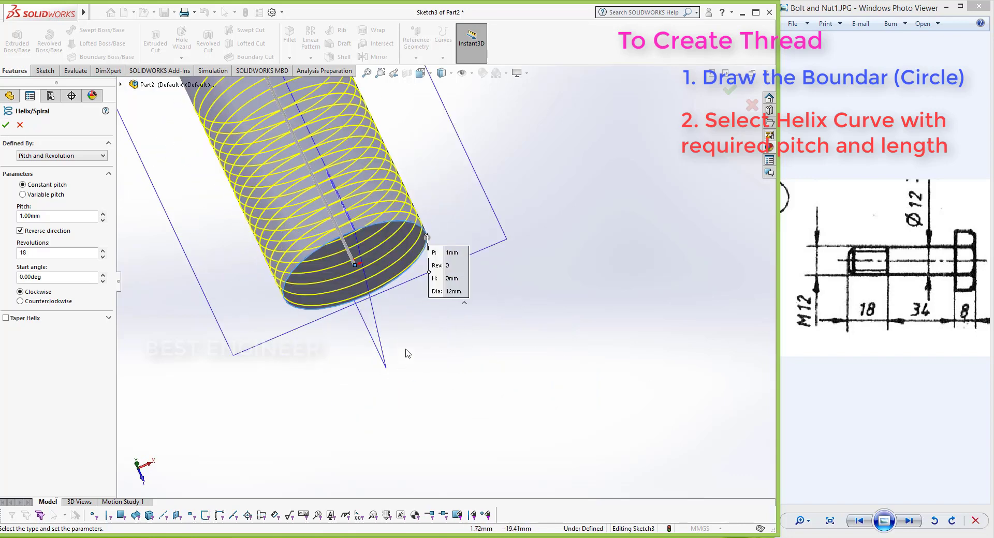
left_click(6, 125)
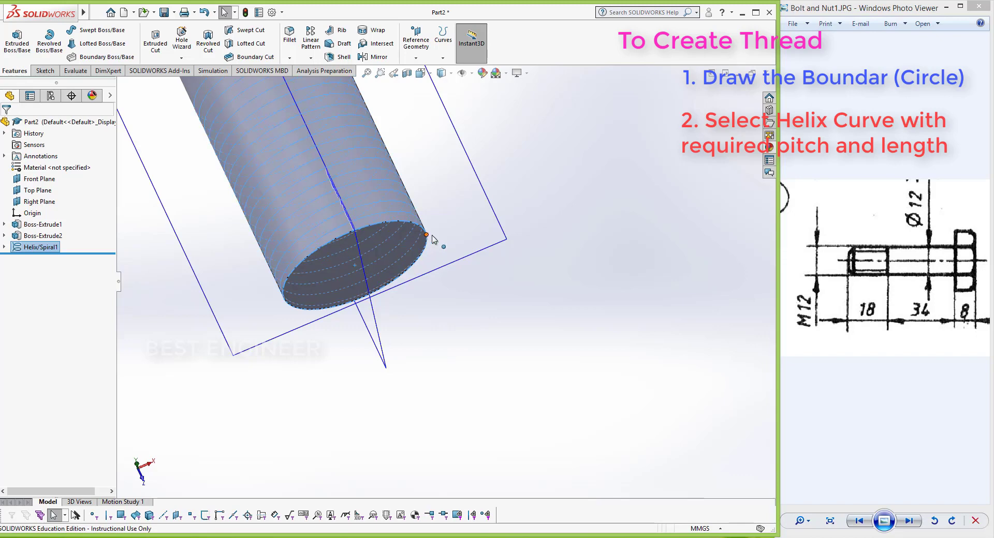
Step: Draw a three-sided polygon at the helix end on the Top Plane
left_click(518, 225)
left_click(591, 211)
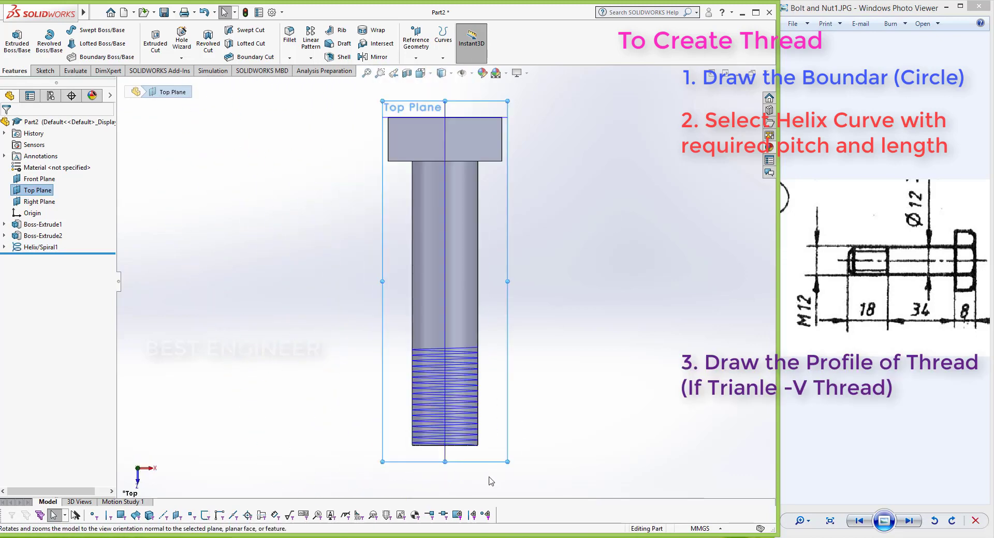
scroll(490, 481, "down", 5)
left_click(44, 71)
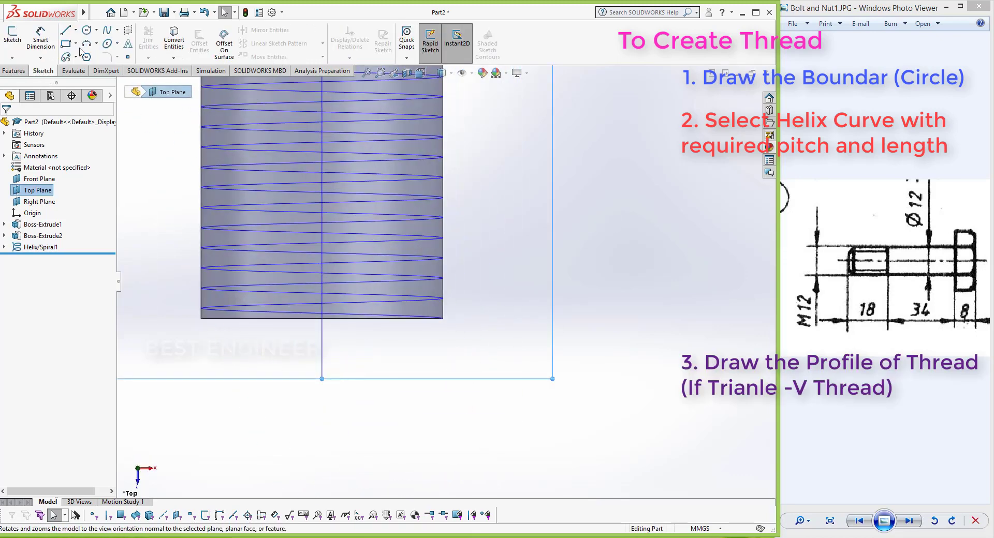
left_click(87, 57)
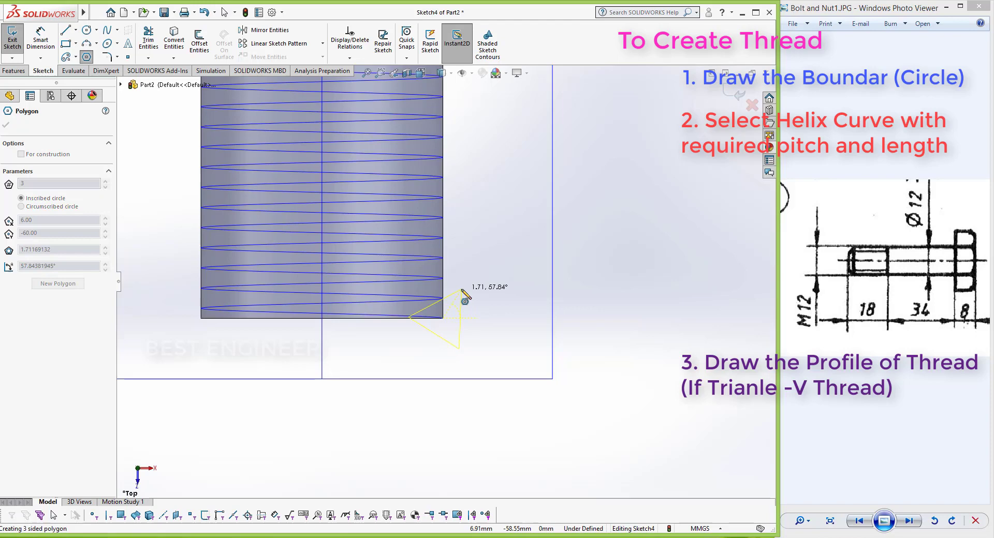
left_click_drag(442, 318, 461, 289)
left_click(8, 127)
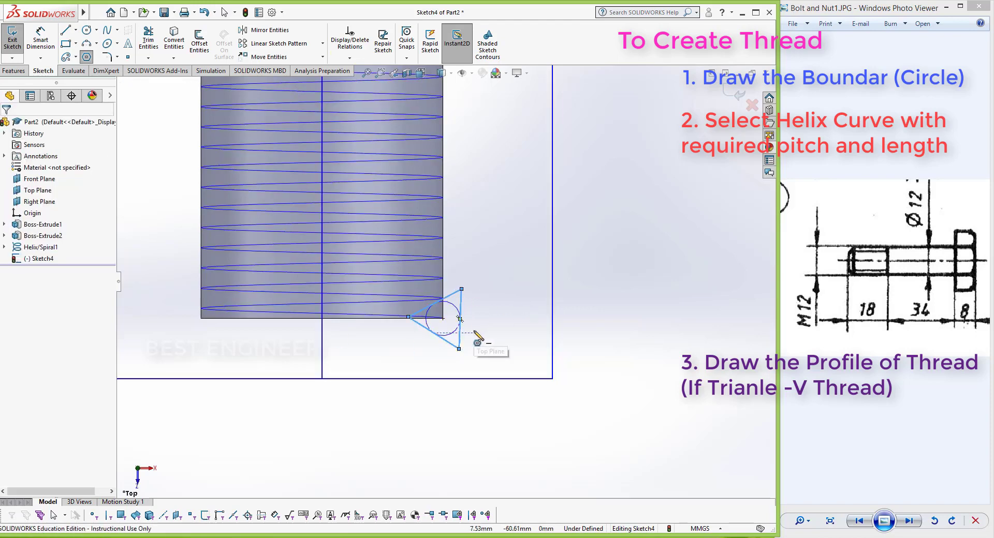
Step: Make the triangle's inscribed circle construction and dimension the profile 0.5 mm from the helix end
left_click(459, 334)
left_click(505, 311)
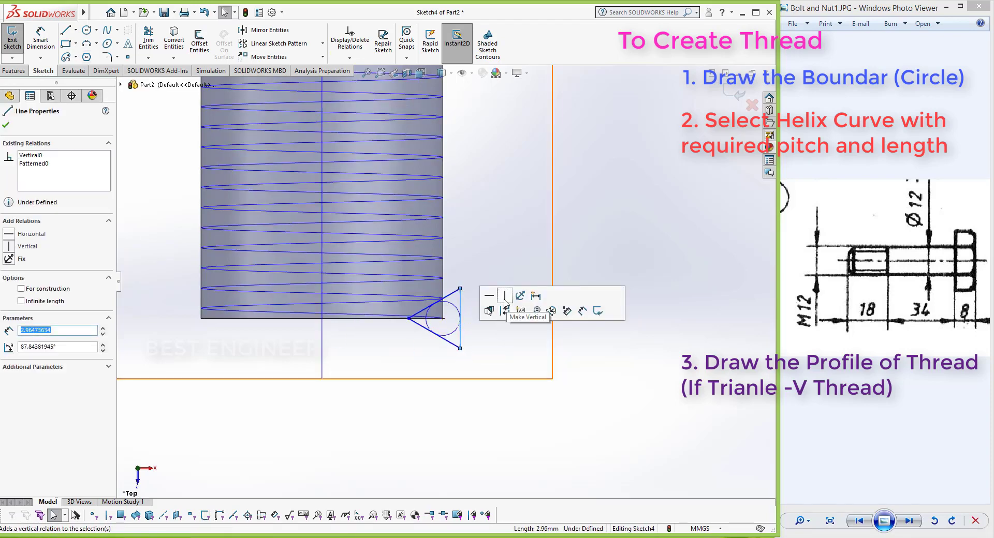
scroll(445, 316, "down", 4)
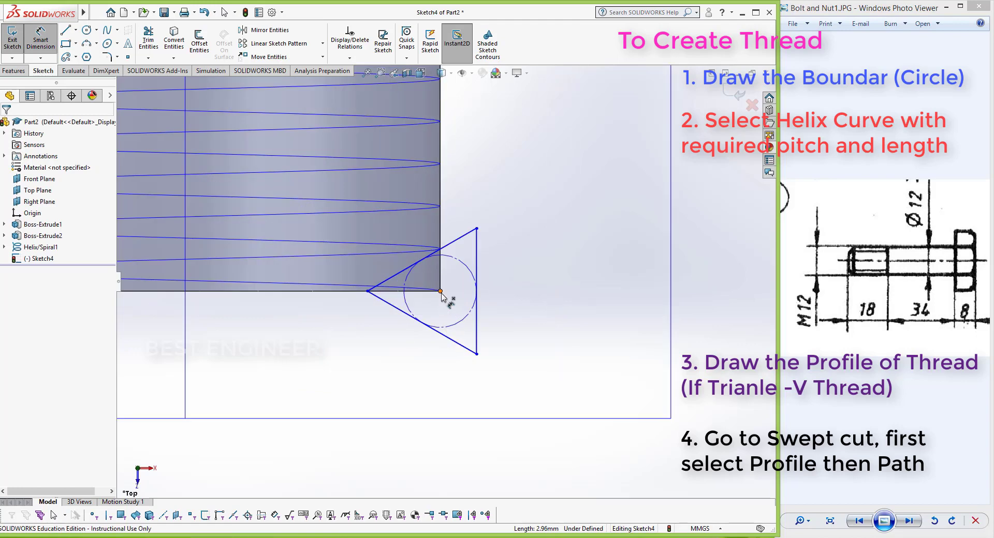
left_click(440, 291)
left_click(477, 303)
left_click(458, 248)
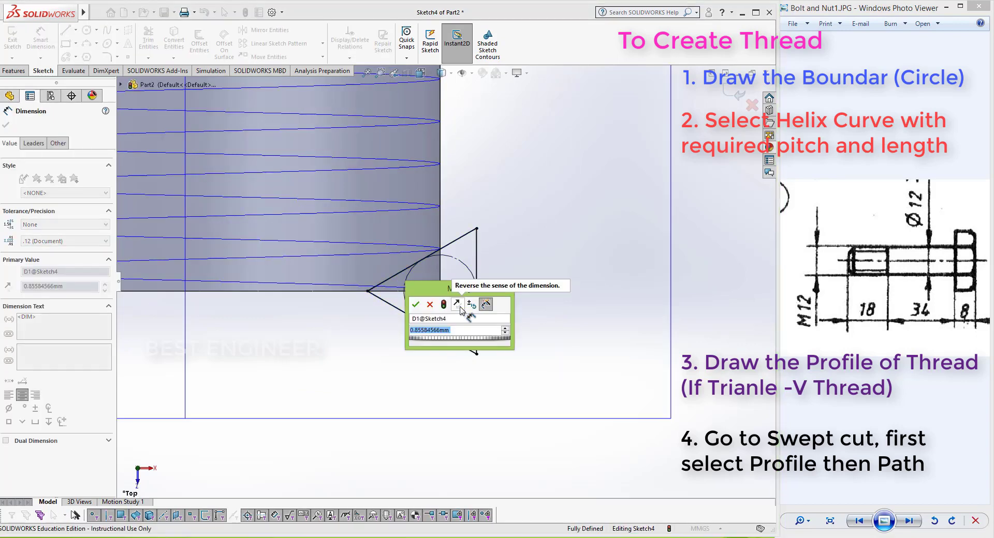
type("0.5")
key("Return")
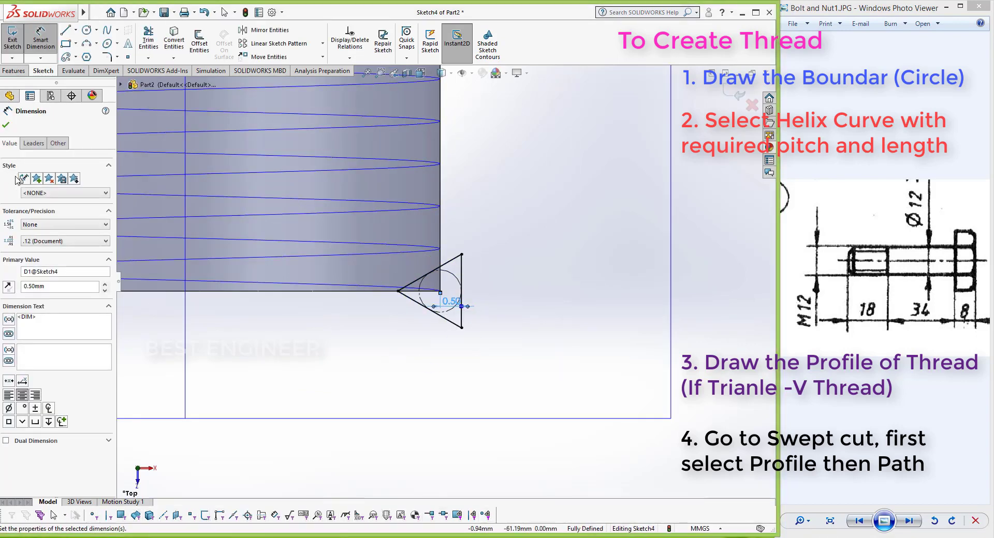
left_click(6, 125)
Step: Switch to trimetric view, hide the reference planes, and exit the profile sketch
scroll(444, 284, "up", 5)
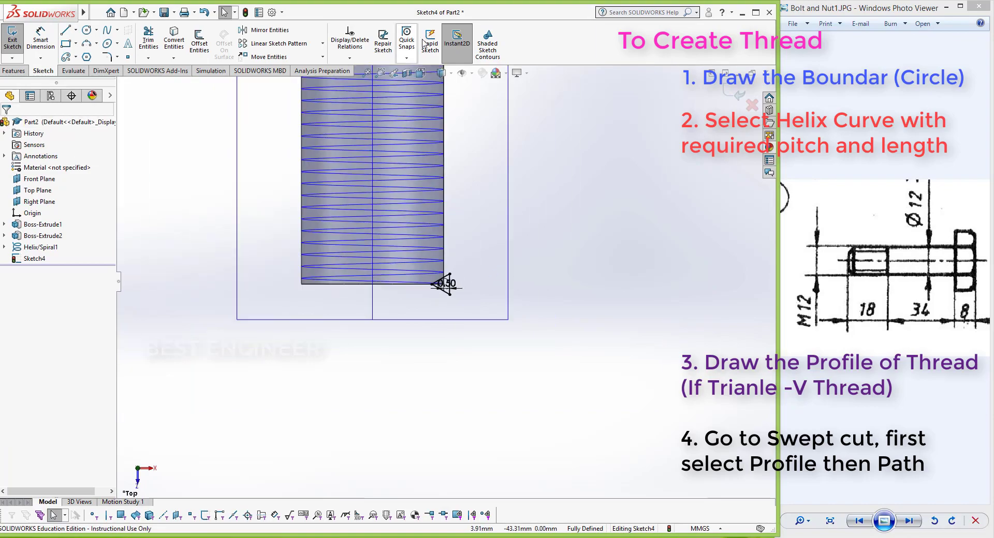
left_click(421, 73)
left_click(488, 151)
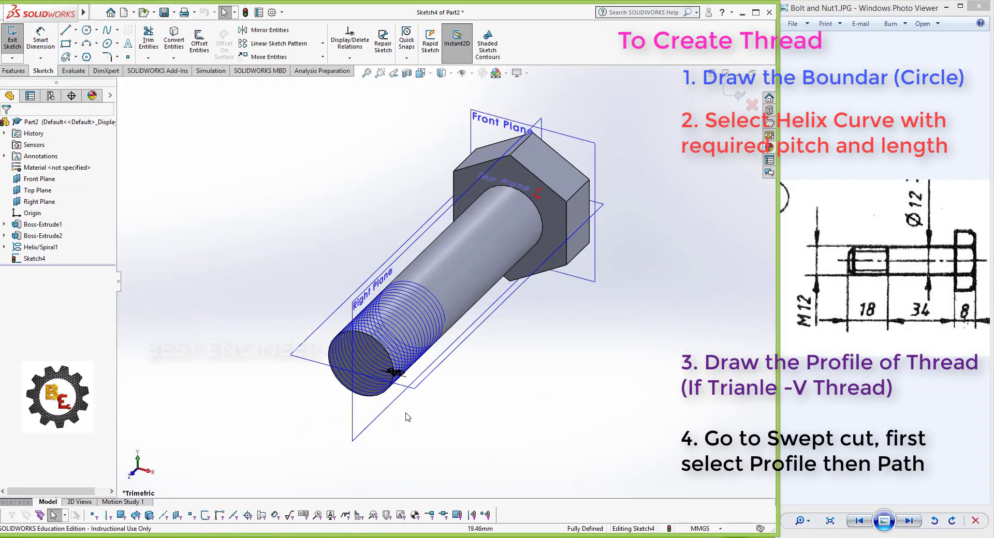
left_click(472, 74)
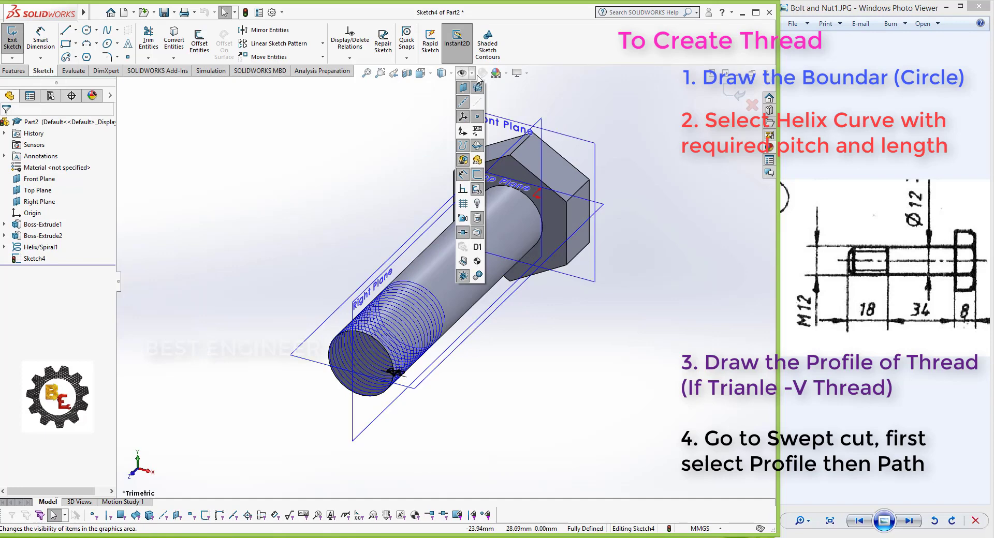
left_click(472, 74)
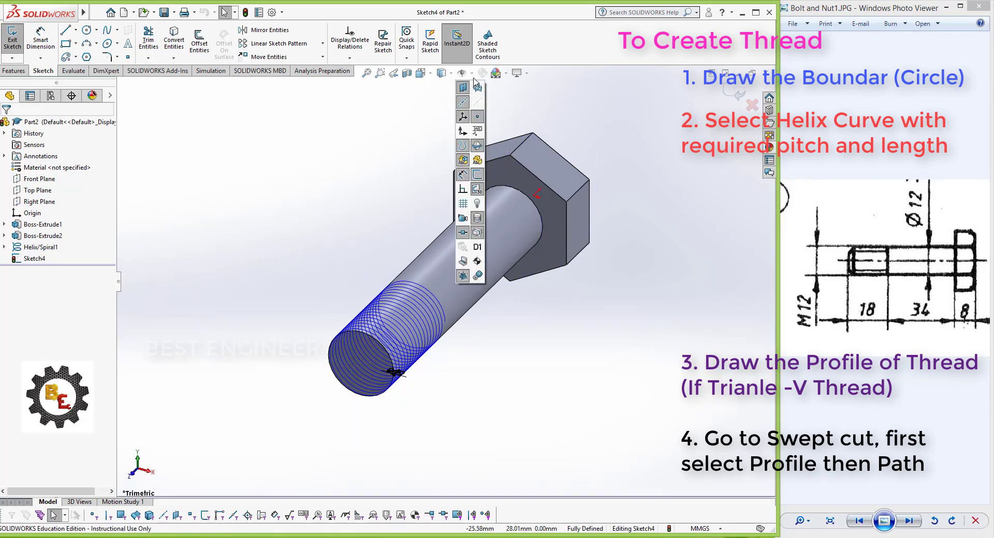
left_click(463, 147)
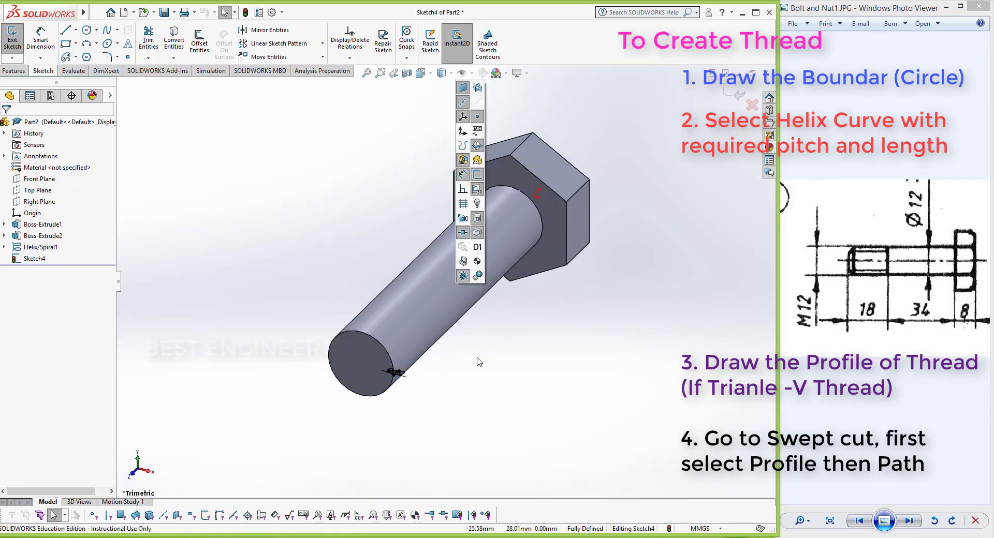
left_click(463, 147)
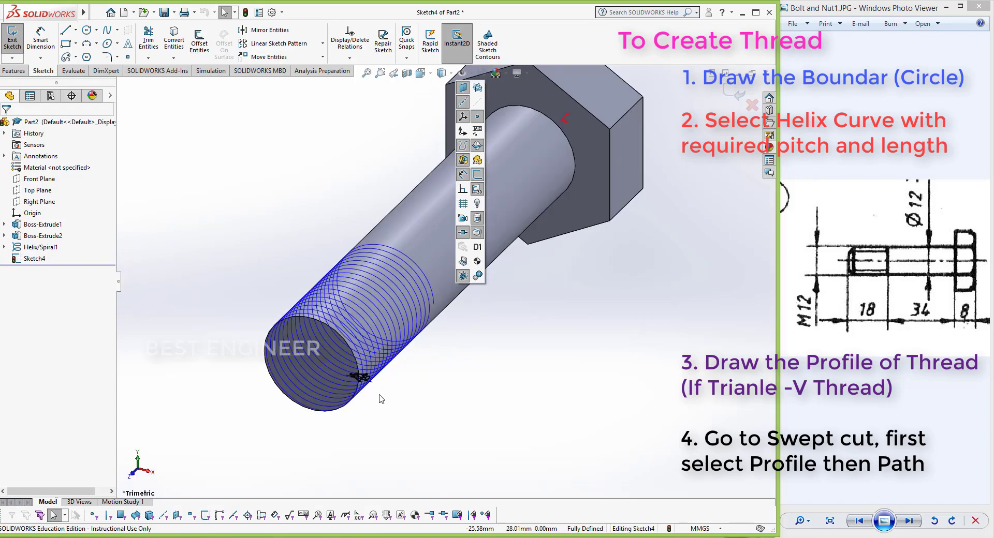
scroll(409, 373, "down", 2)
scroll(372, 337, "down", 3)
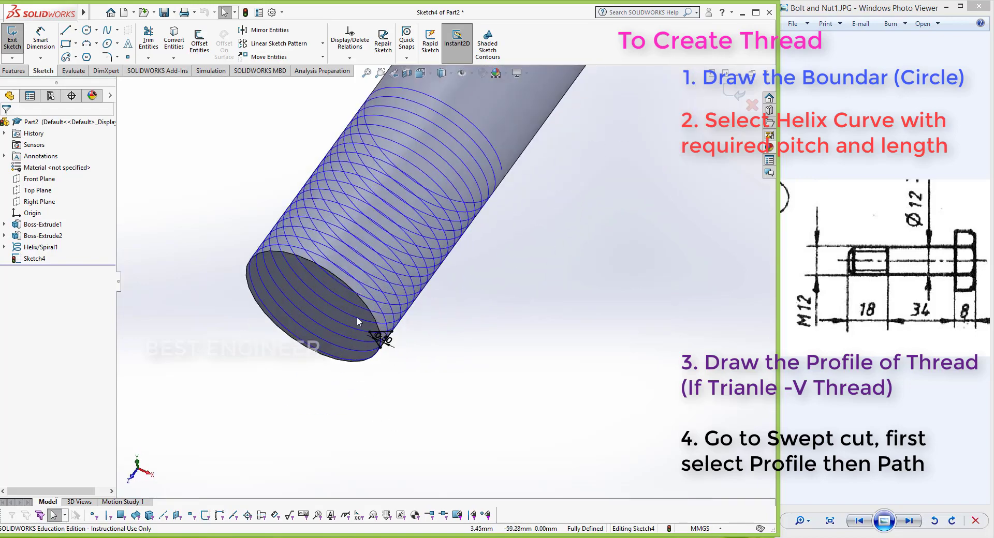
scroll(428, 344, "down", 5)
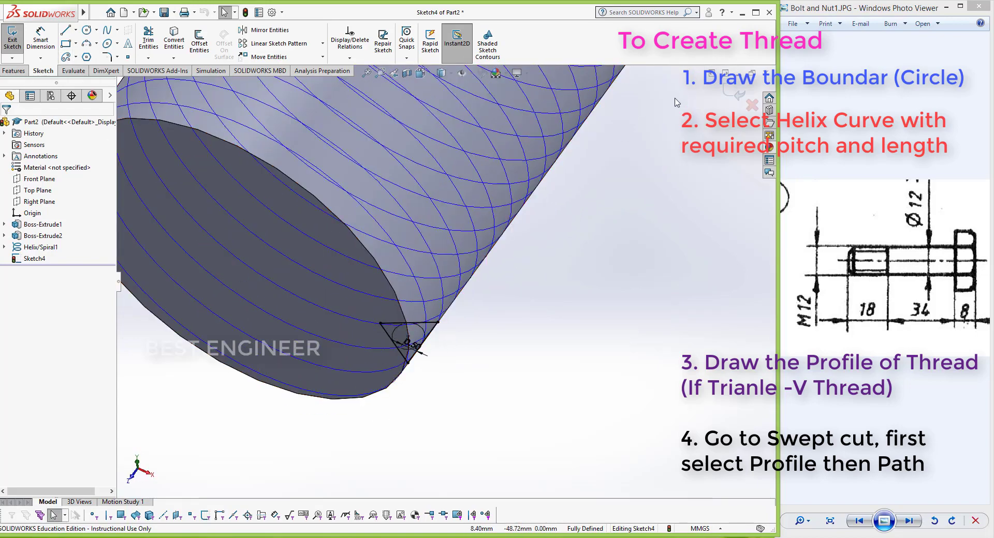
left_click(736, 93)
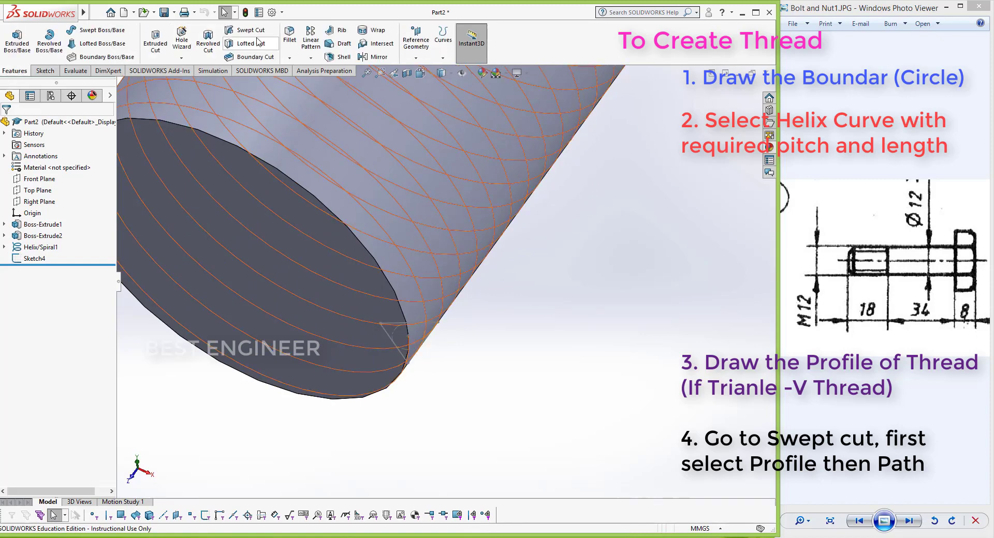
Step: Swept-cut Sketch4 along Helix/Spiral1 to create Cut-Sweep1 threads on the shank
left_click(247, 30)
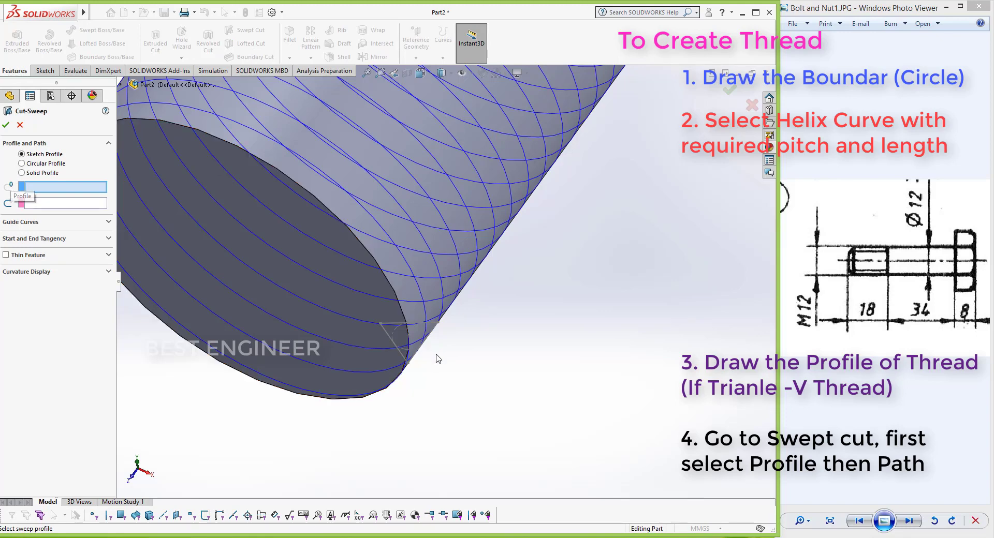
left_click(418, 355)
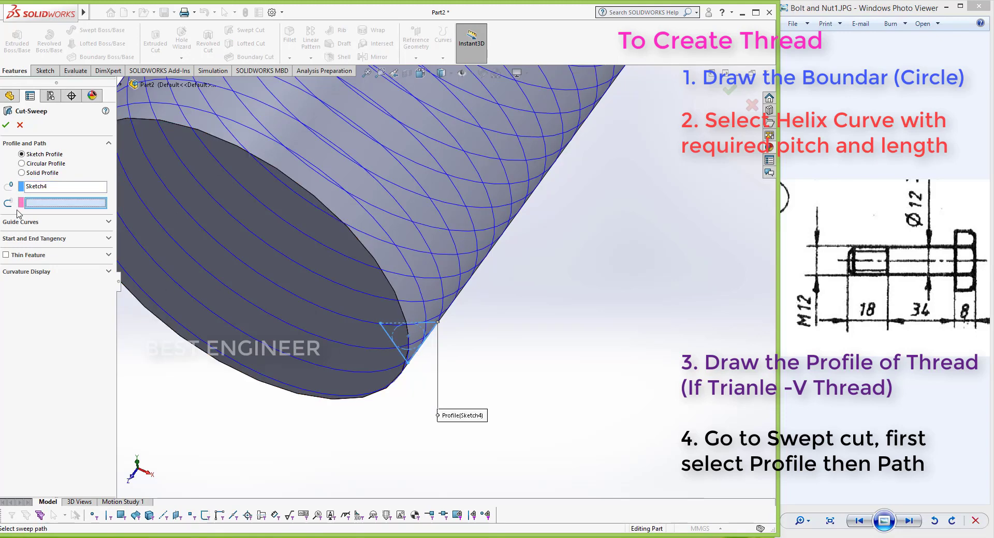
left_click(457, 255)
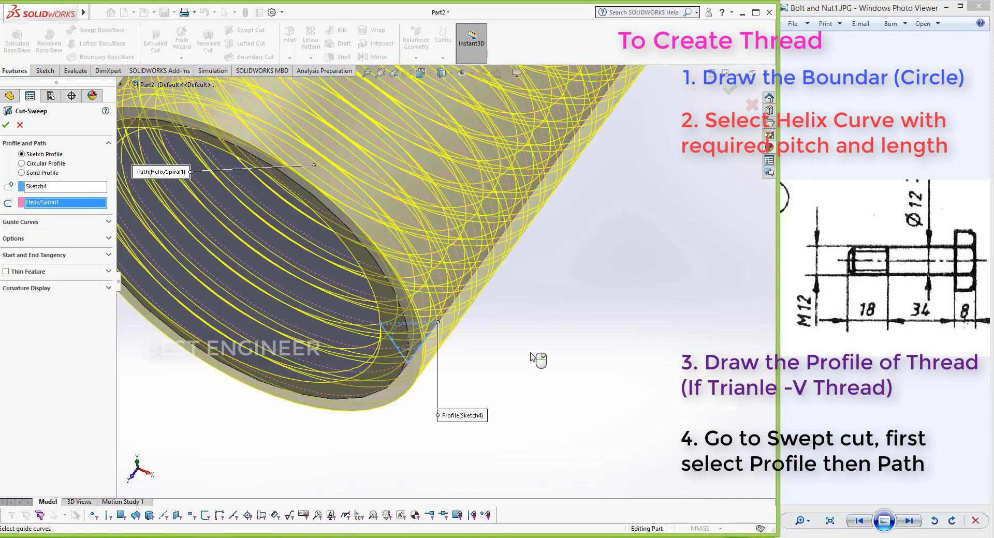
left_click(6, 122)
scroll(526, 322, "up", 5)
mouse_move(526, 322)
middle_mouse_down()
mouse_move(539, 342)
mouse_move(579, 354)
mouse_move(519, 297)
mouse_move(572, 450)
middle_mouse_up()
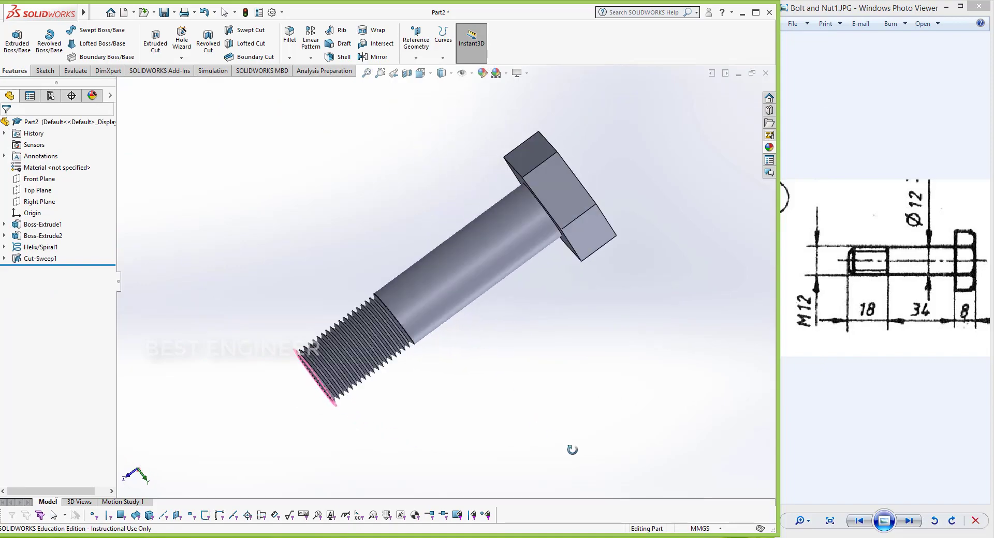
Step: Switch the bolt to trimetric view and display the reference planes
left_click(420, 72)
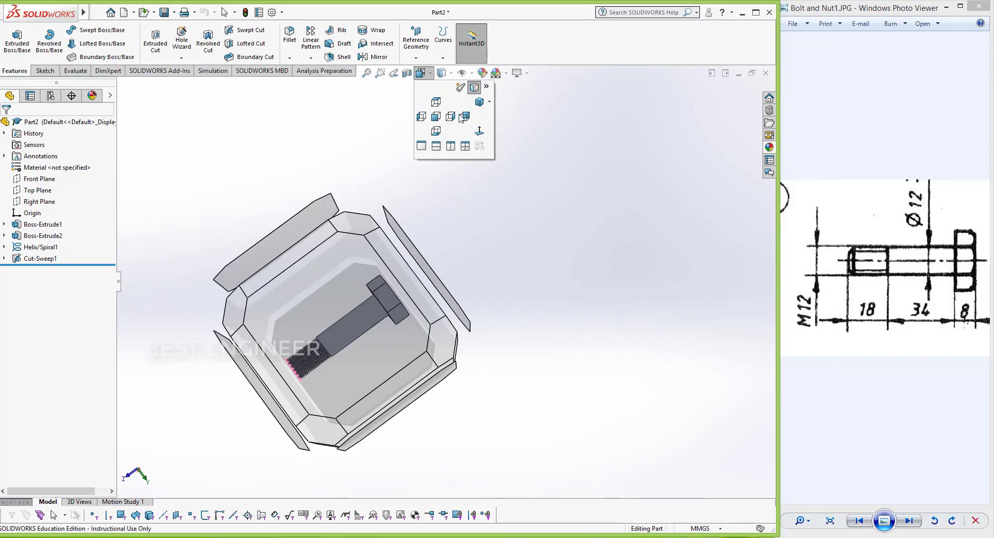
left_click(479, 104)
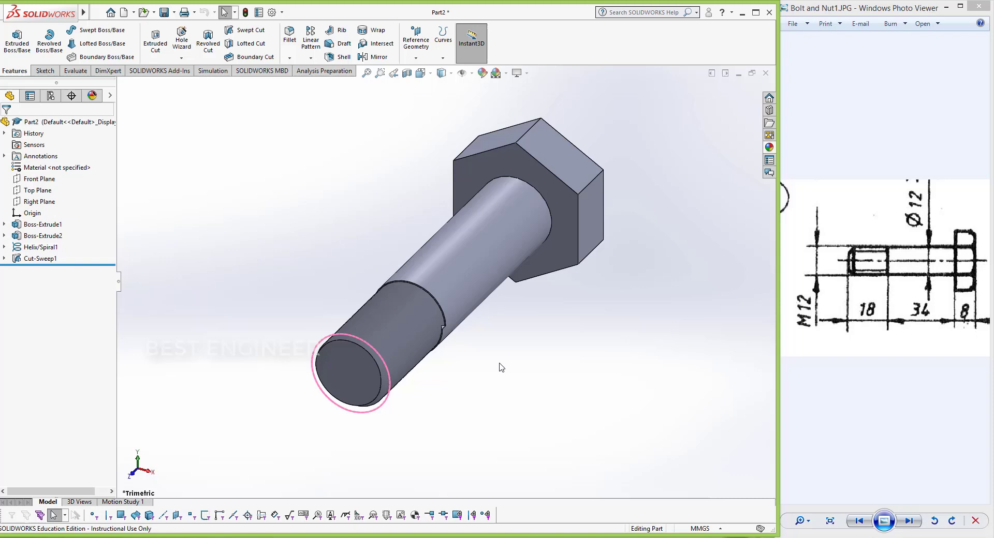
mouse_move(530, 375)
middle_mouse_down()
mouse_move(500, 462)
mouse_move(547, 456)
middle_mouse_up()
scroll(557, 398, "up", 3)
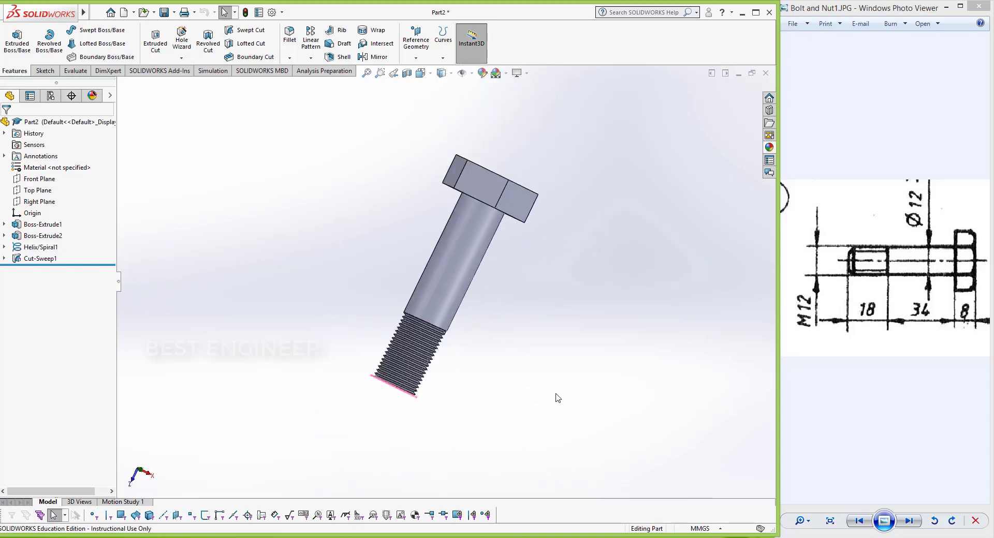
left_click(472, 73)
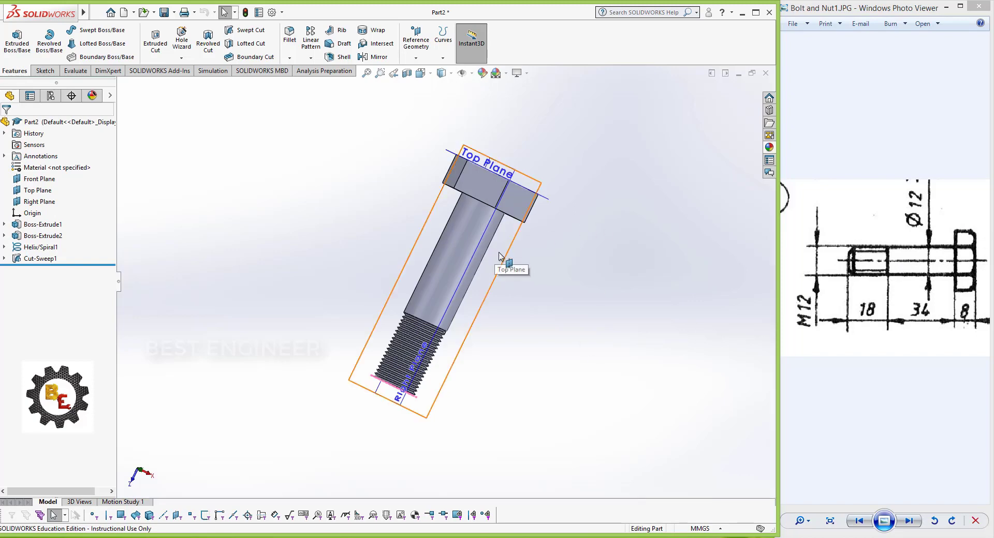
Step: Look normal to the Top Plane, then set the view normal to the Right Plane
left_click(500, 257)
left_click(582, 222)
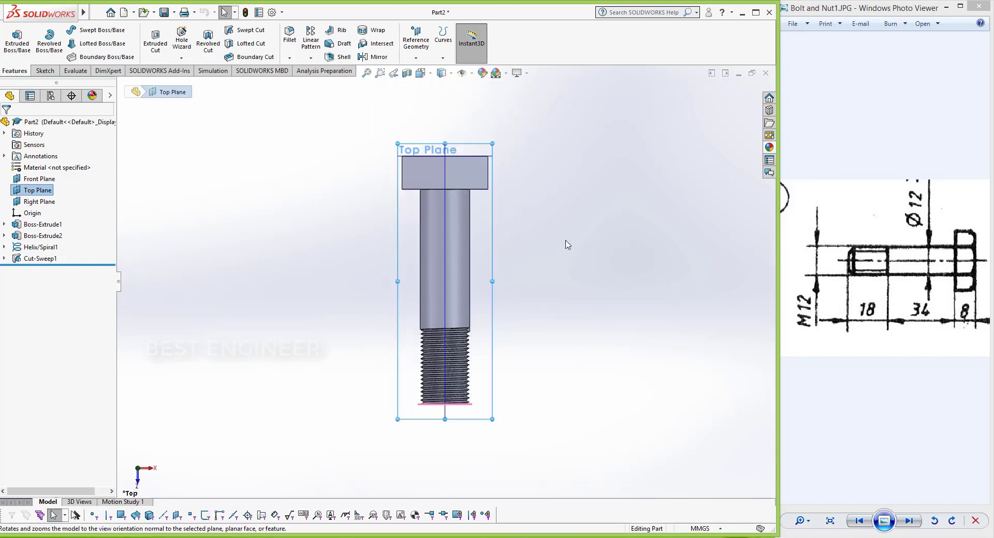
middle_click_drag(547, 248, 568, 324)
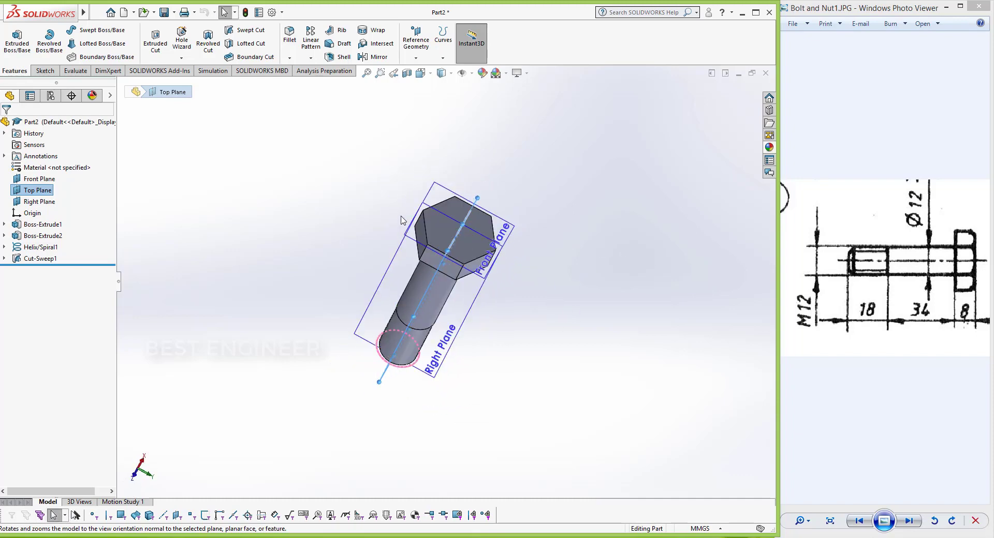
left_click(489, 279)
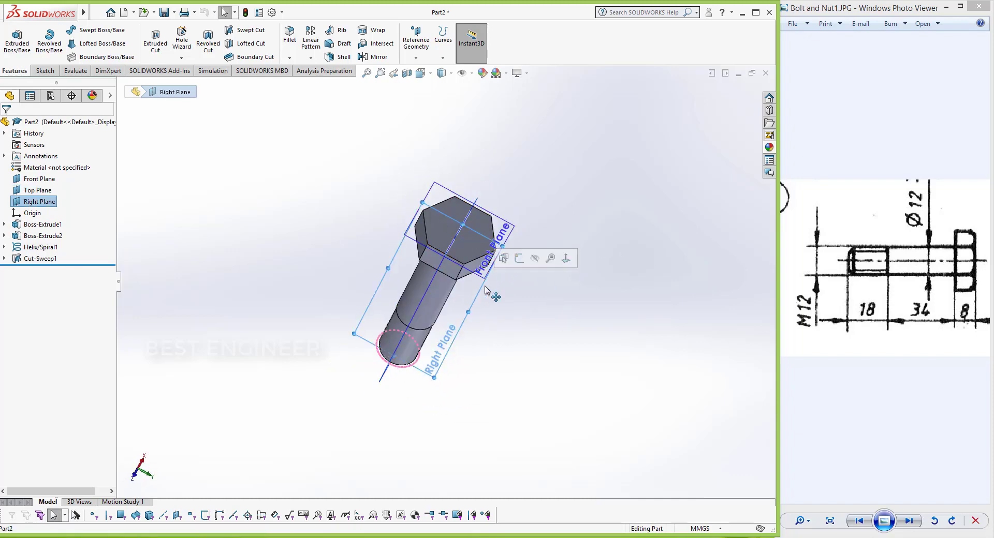
left_click(568, 263)
Step: Draw a centerline along the bolt axis on the Right Plane
left_click(45, 71)
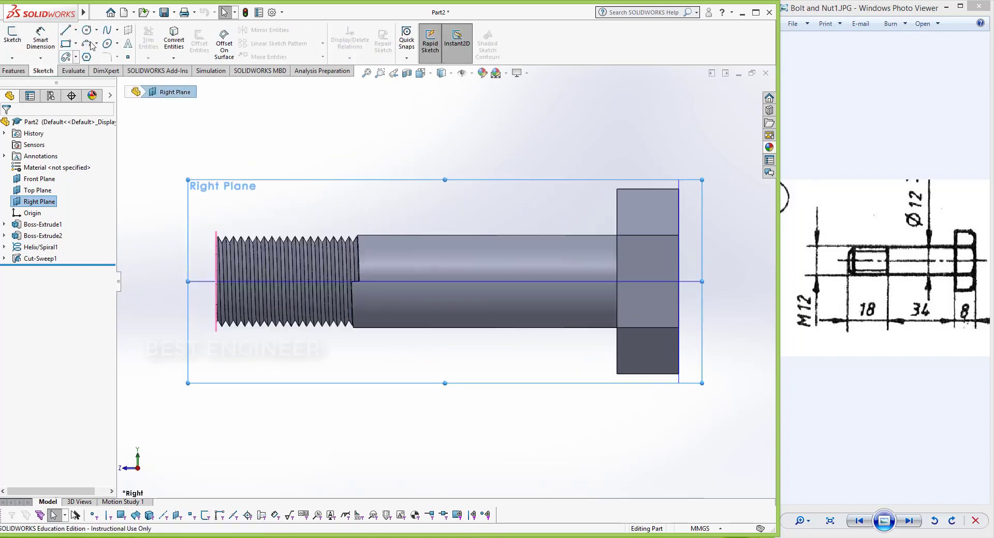
left_click(76, 31)
left_click(90, 48)
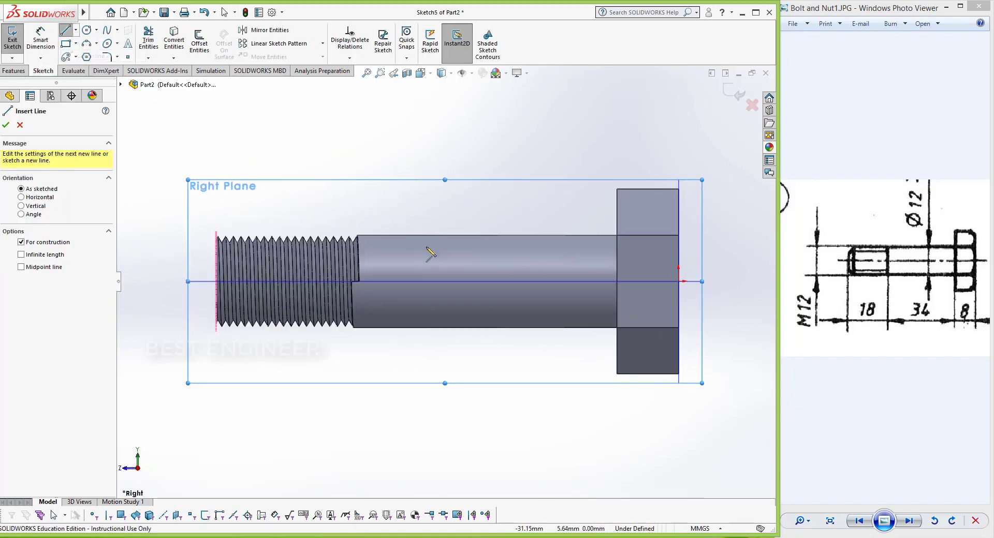
left_click(376, 284)
double_click(728, 281)
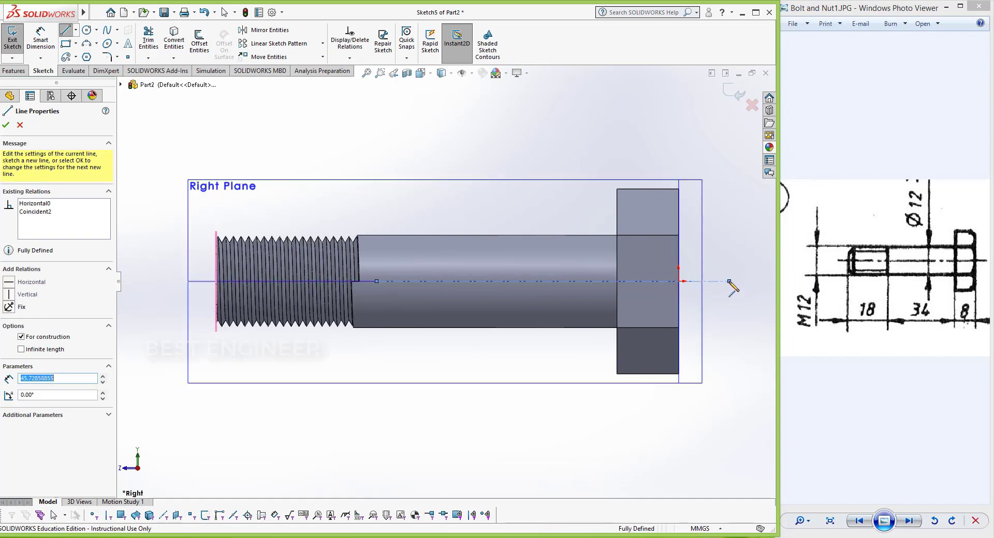
key("Escape")
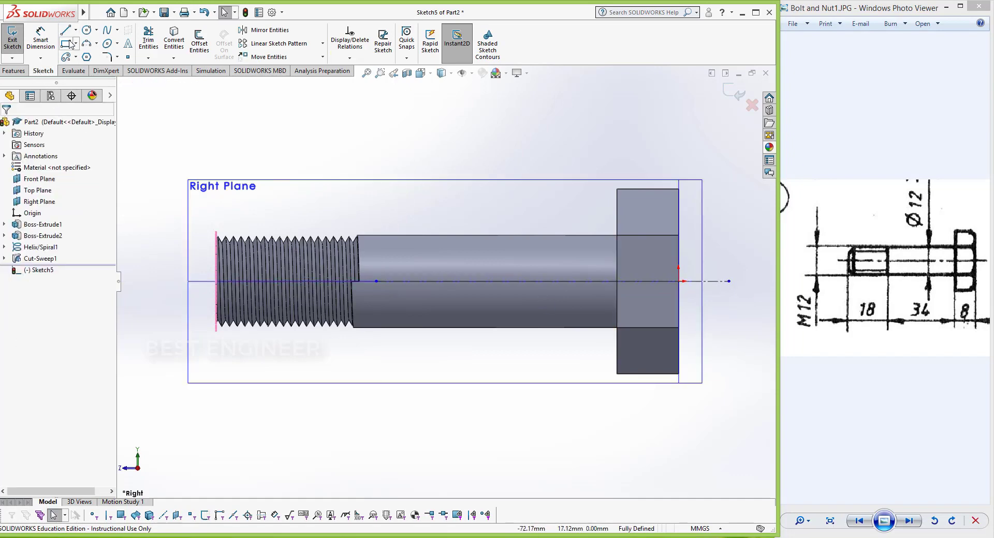
Step: Sketch the chamfer triangle lines at the hex head's outer corner
left_click(65, 31)
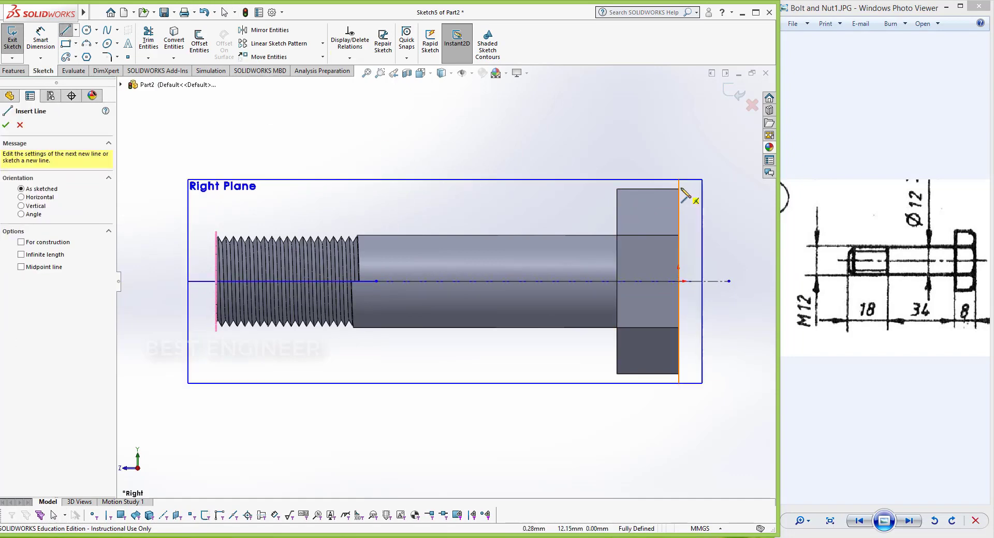
scroll(678, 190, "down", 4)
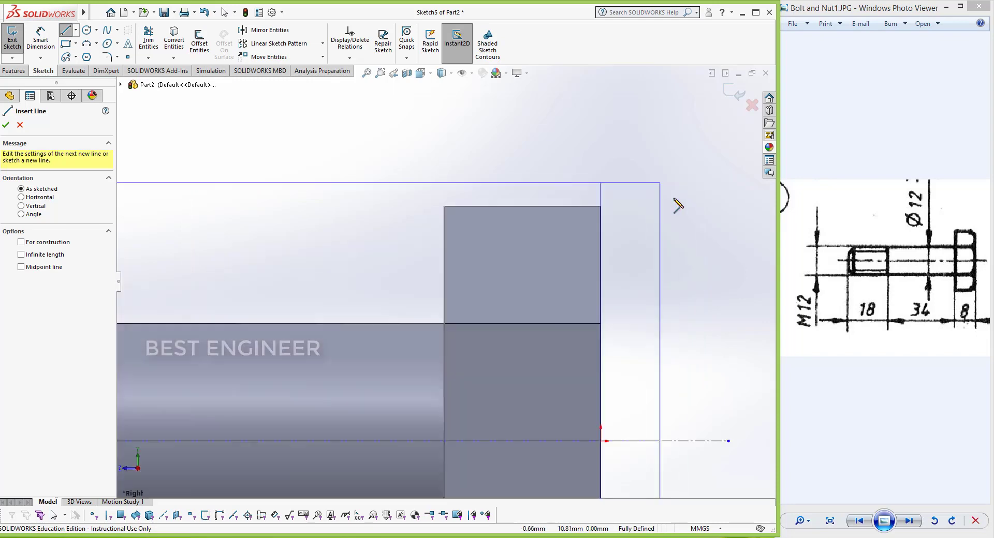
left_click(600, 207)
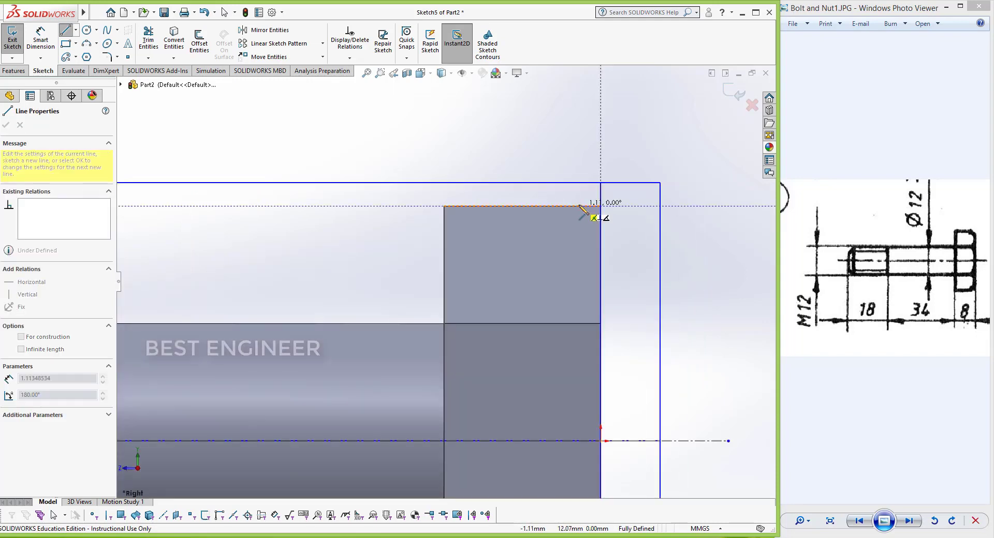
left_click(600, 228)
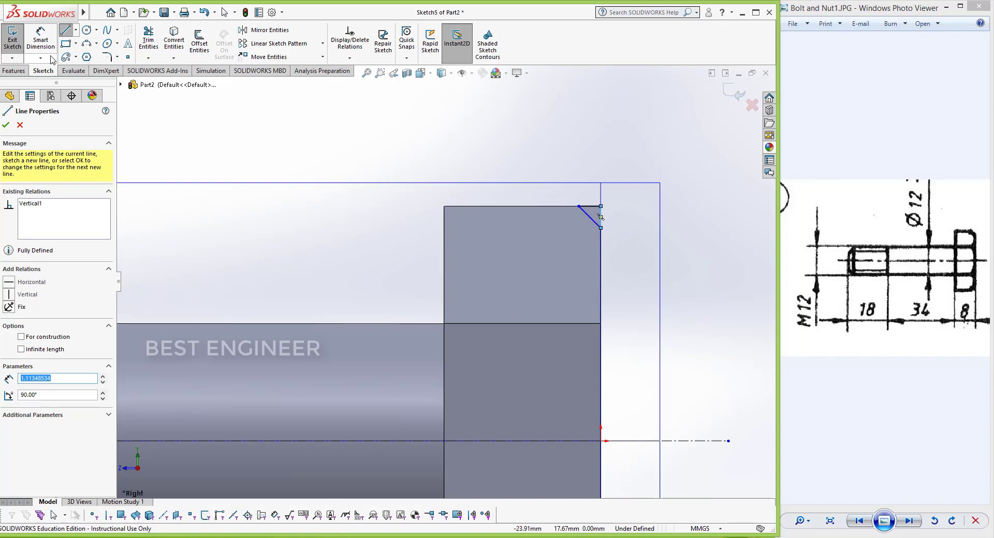
key("Escape")
scroll(619, 206, "down", 5)
Step: Dimension the chamfer triangle's horizontal and vertical legs to 2 mm each
left_click(498, 208)
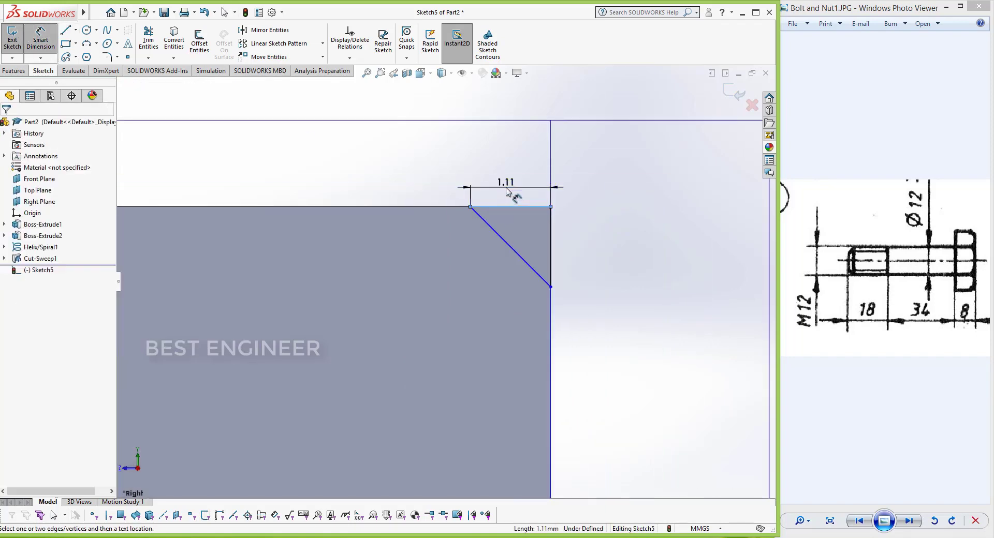
left_click(512, 194)
type("2")
key("Return")
scroll(491, 312, "up", 3)
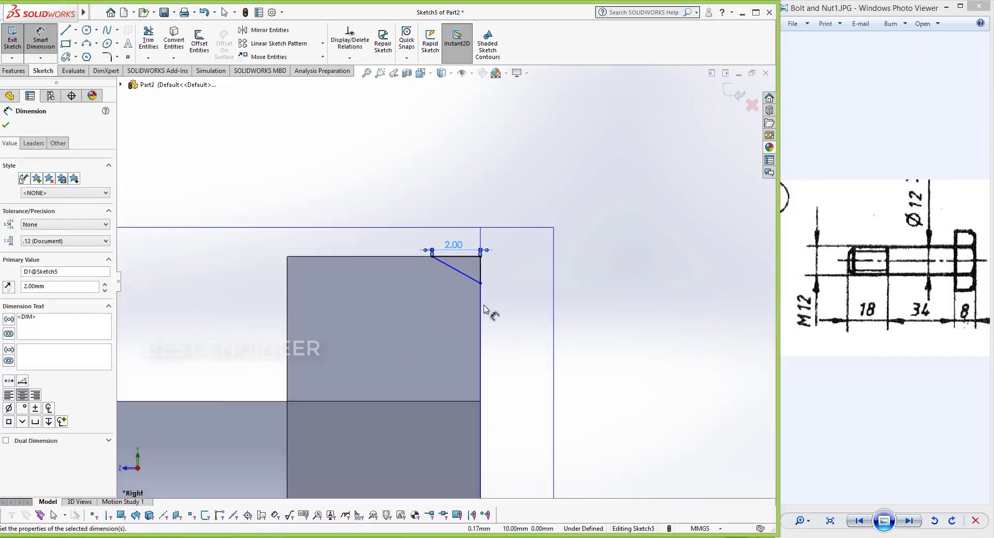
scroll(477, 260, "down", 2)
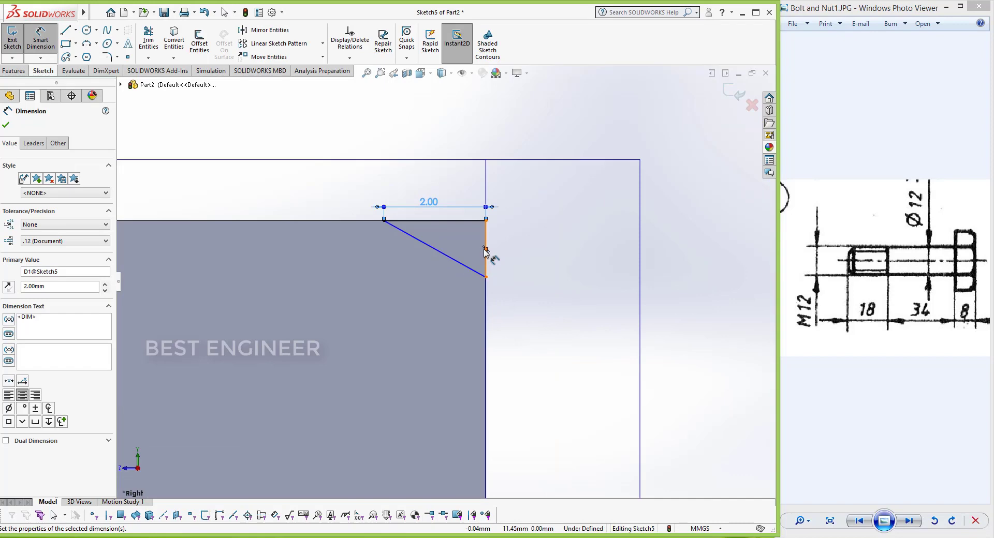
left_click(486, 267)
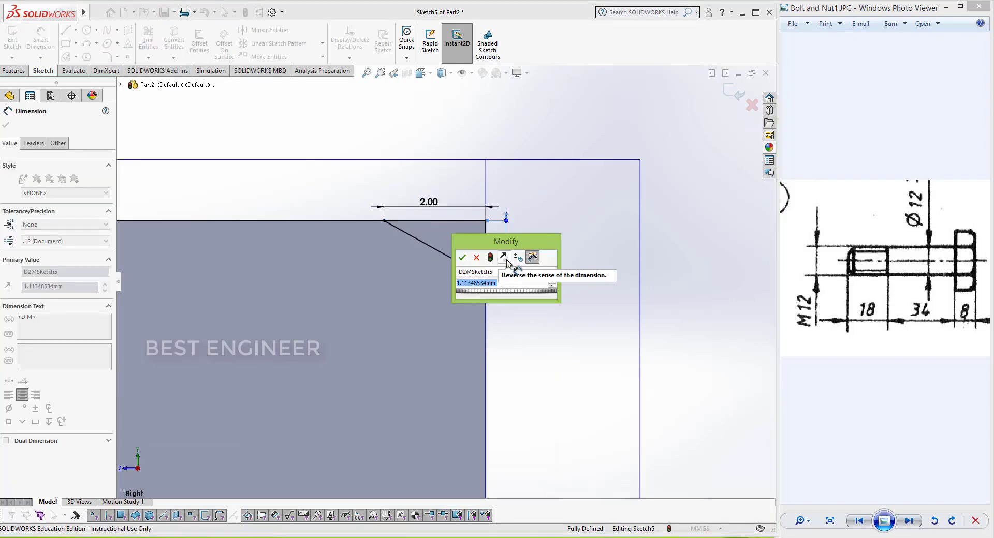
type("2")
key("Return")
scroll(533, 288, "up", 2)
scroll(615, 336, "up", 3)
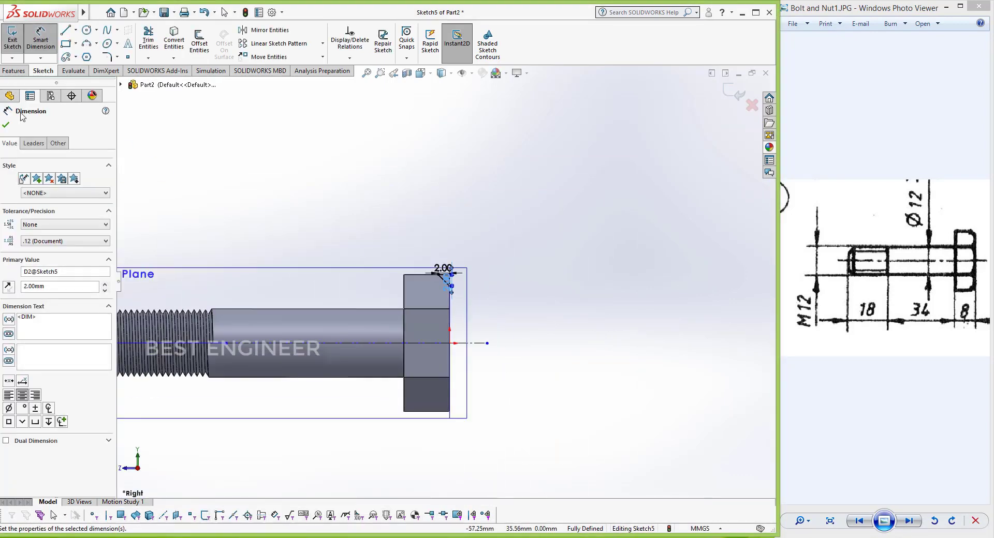
left_click(366, 75)
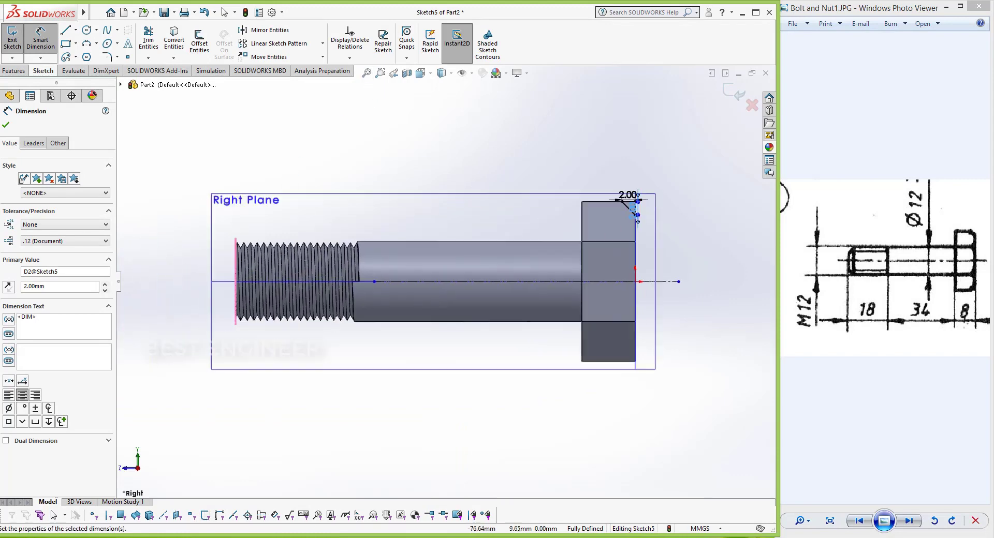
left_click(6, 125)
scroll(228, 254, "down", 7)
Step: Sketch a closed triangle at the shank's threaded end as a chamfer profile
scroll(228, 254, "down", 2)
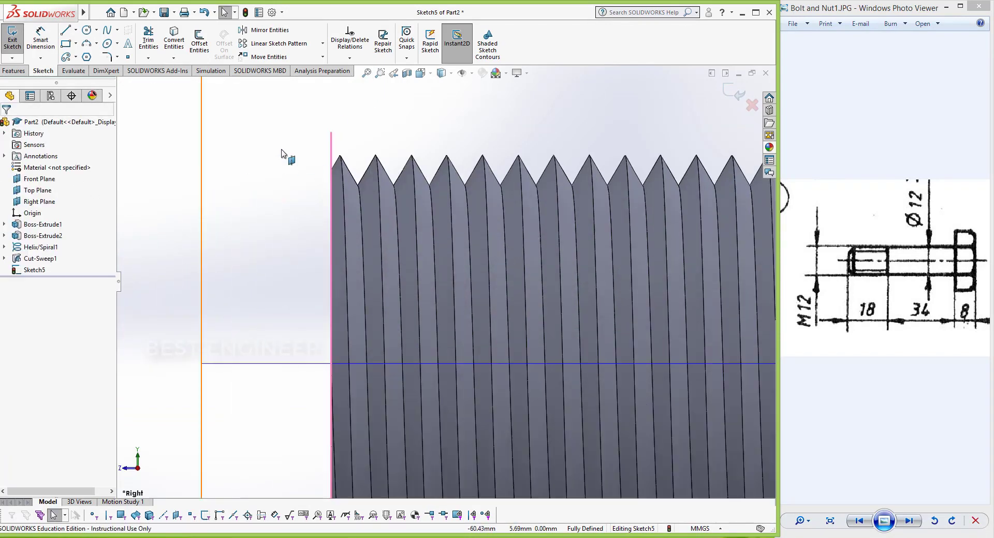
left_click(66, 32)
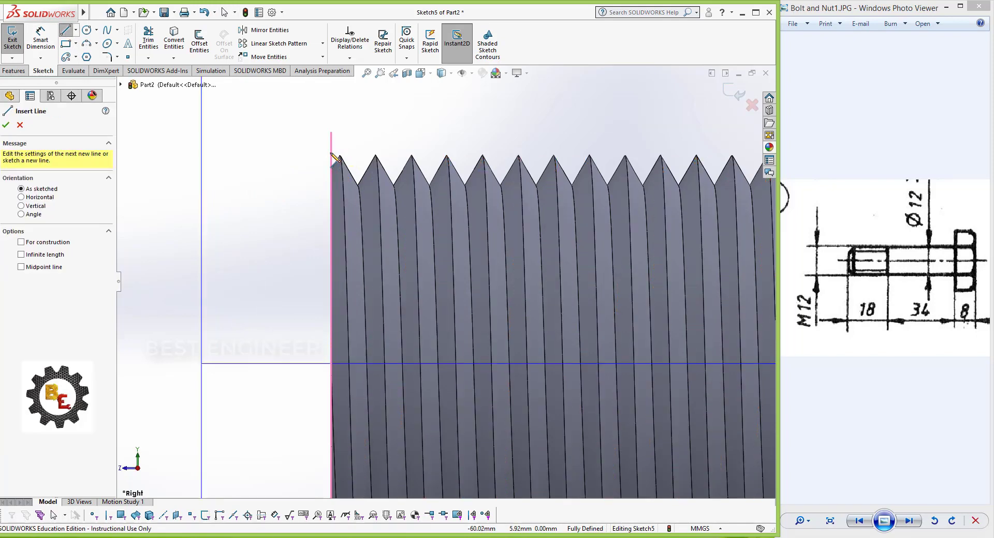
left_click(331, 154)
left_click(361, 152)
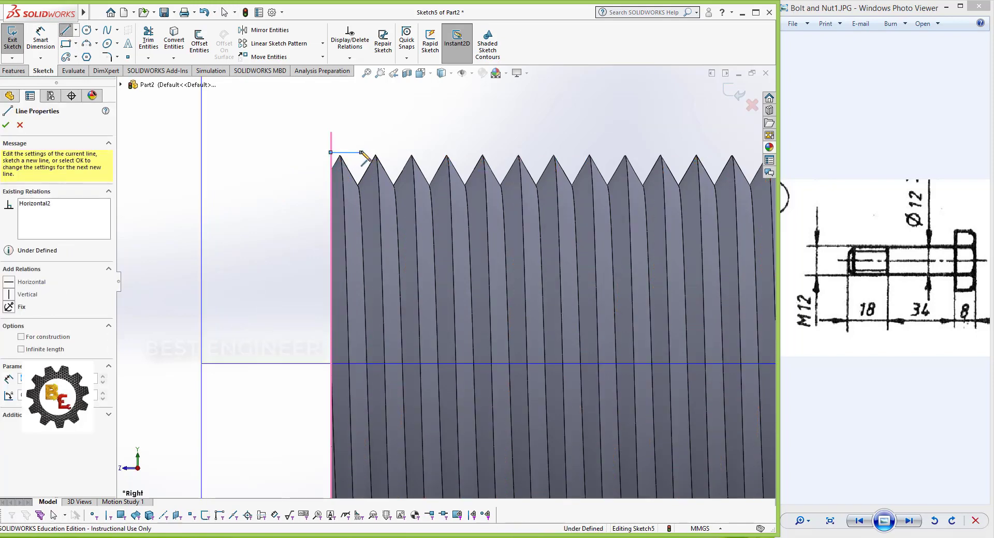
left_click(331, 184)
left_click(331, 152)
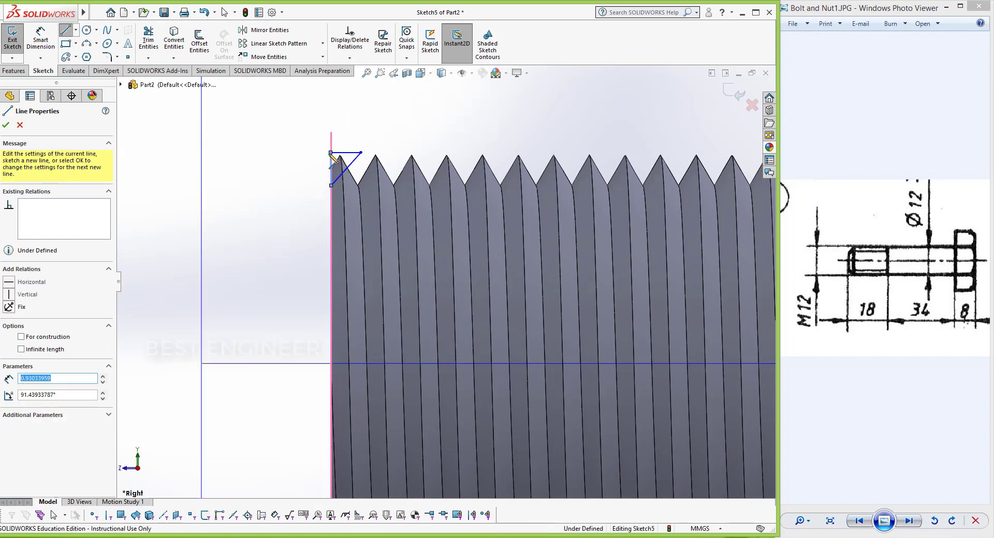
left_click(44, 35)
key("Escape")
scroll(590, 455, "up", 10)
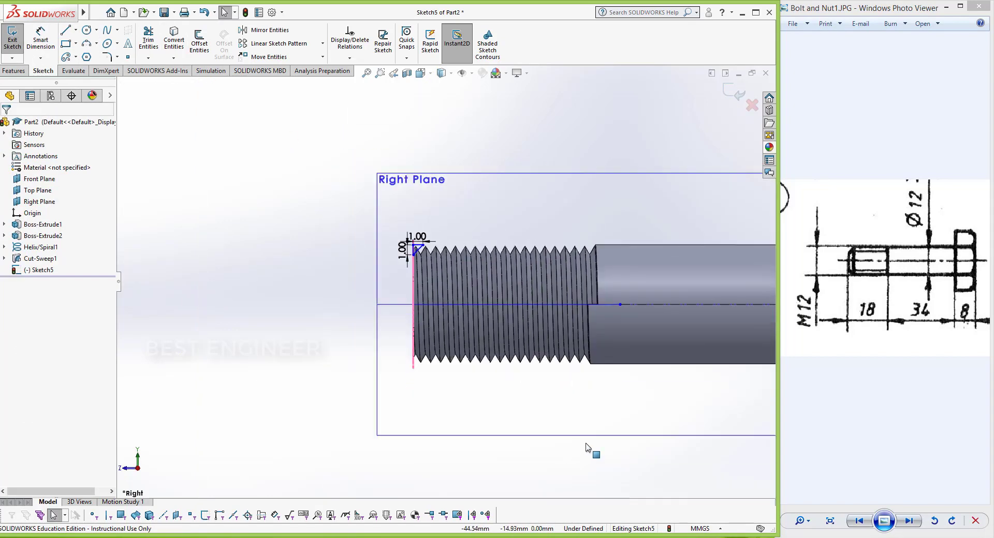
scroll(372, 233, "down", 2)
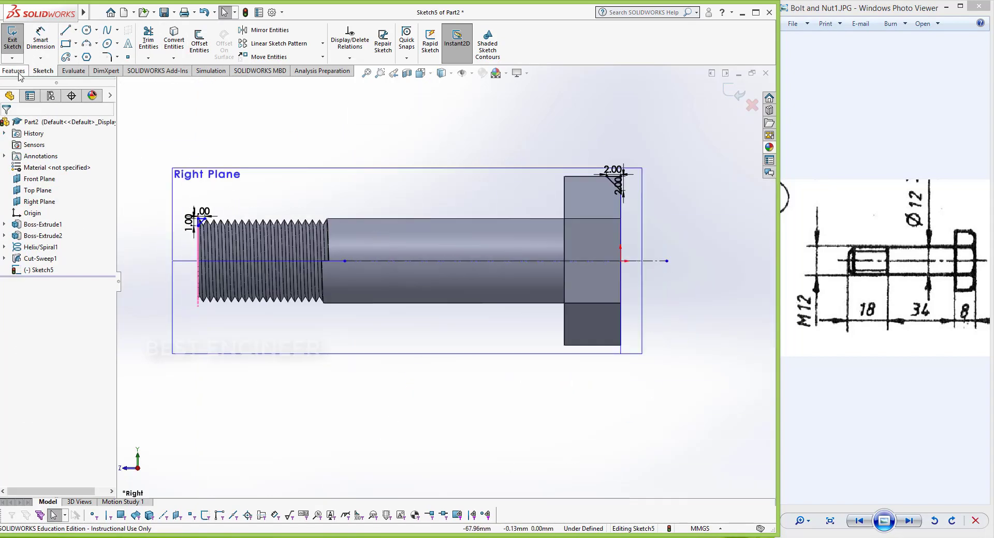
Step: Revolve-cut the sketch 360° about Line1 to chamfer the hex head and threaded tip
left_click(13, 70)
left_click(208, 44)
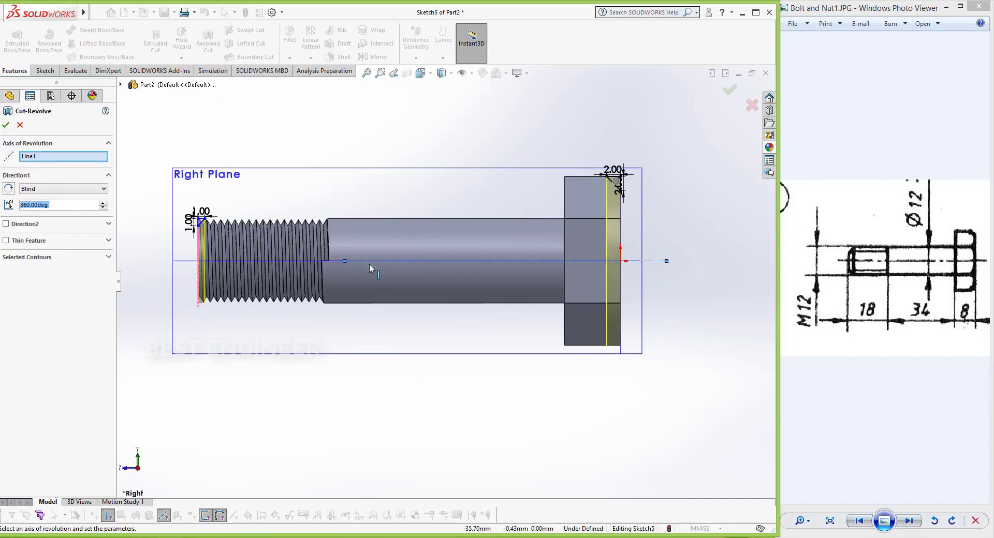
left_click(6, 127)
mouse_move(552, 405)
middle_mouse_down()
mouse_move(497, 291)
mouse_move(498, 309)
middle_mouse_up()
Step: Hide the planes and rotate the bolt to a steeper 3D view
left_click(471, 73)
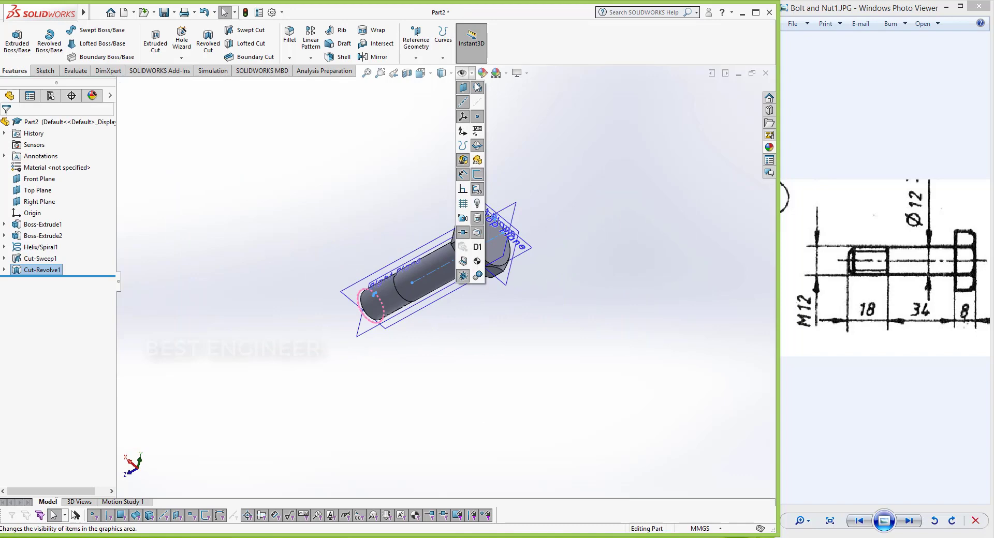
left_click(477, 146)
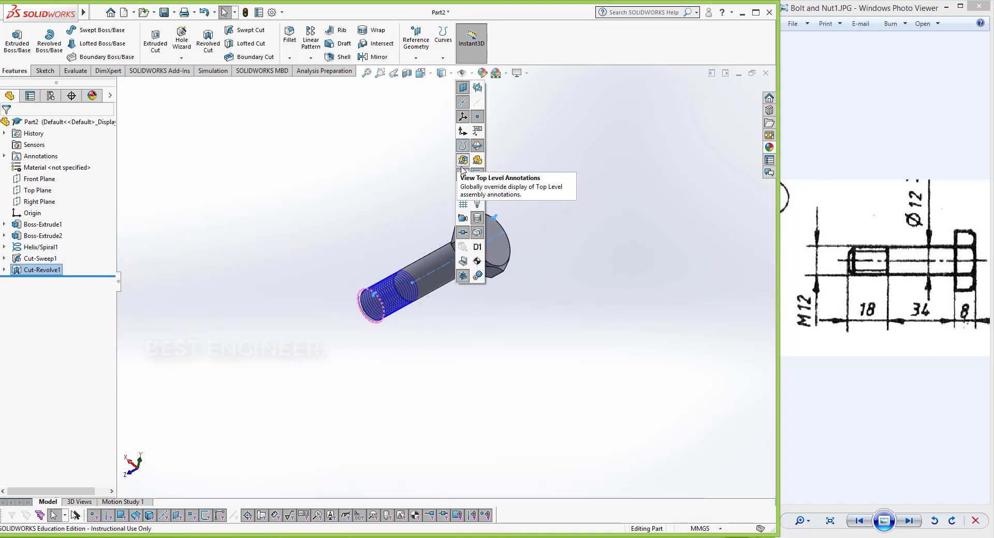
mouse_move(463, 119)
middle_mouse_down()
mouse_move(559, 314)
mouse_move(587, 313)
middle_mouse_up()
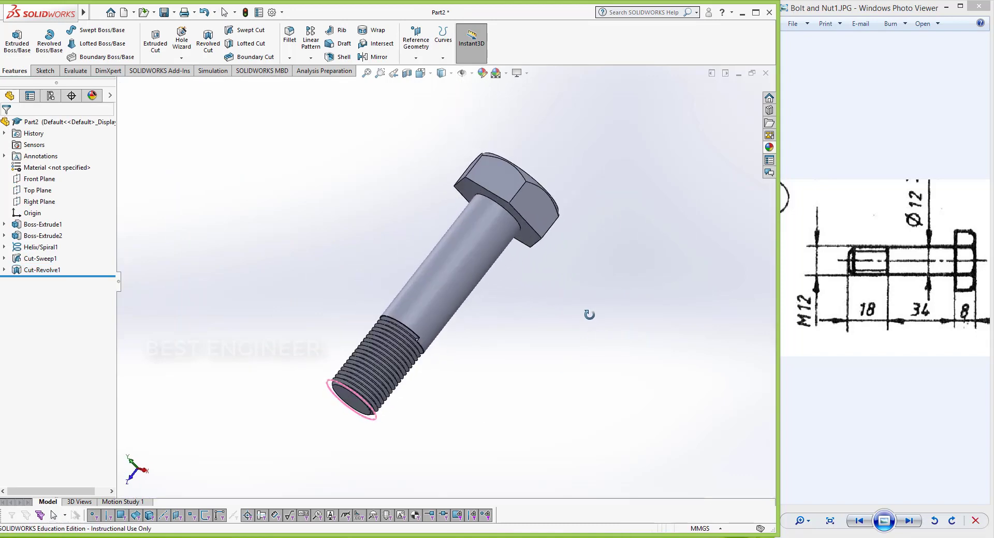
Step: Save the bolt as BOLT.SLDPRT in a new Desktop folder named BOLT AND NUT
left_click(174, 12)
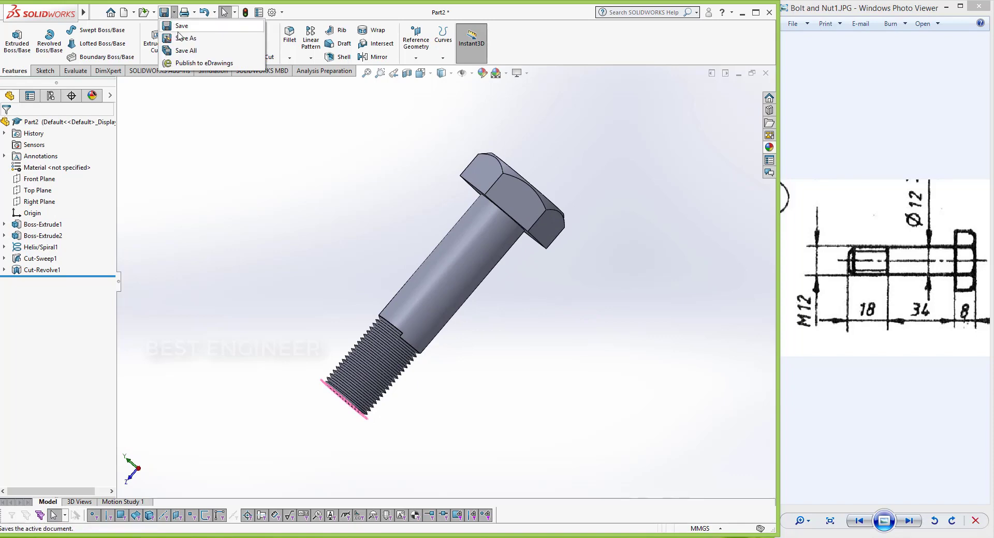
left_click(181, 38)
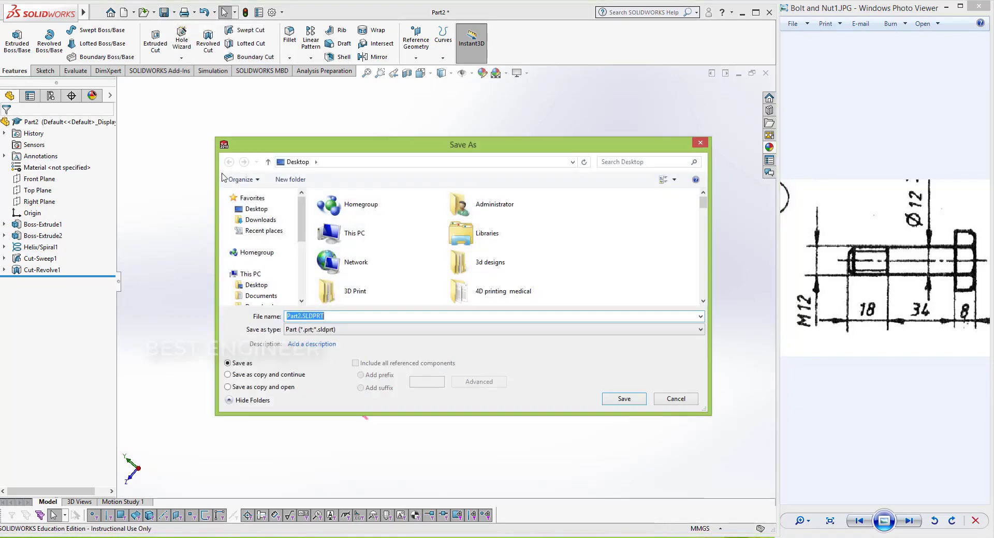
left_click(291, 180)
type("BOLT AND NUT")
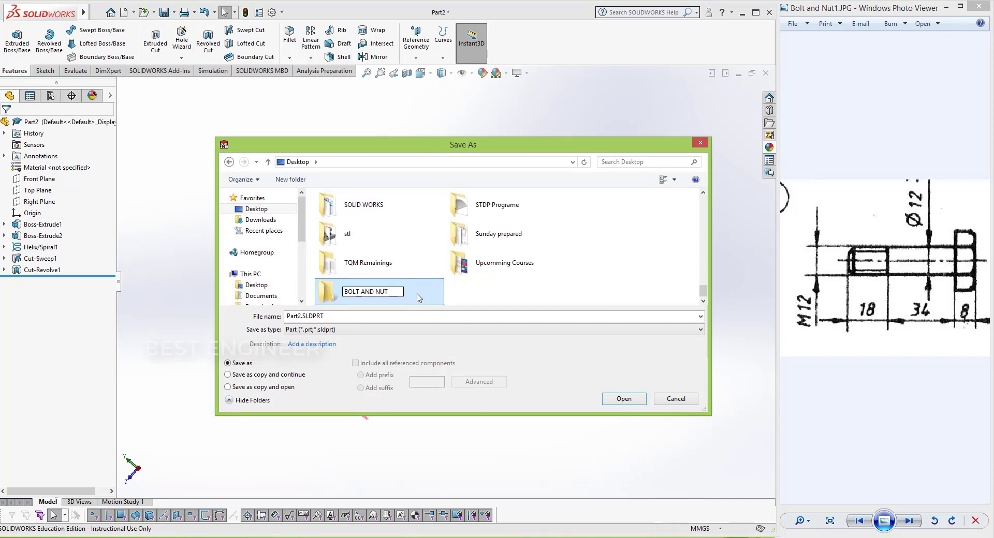
double_click(419, 298)
type("BOLT")
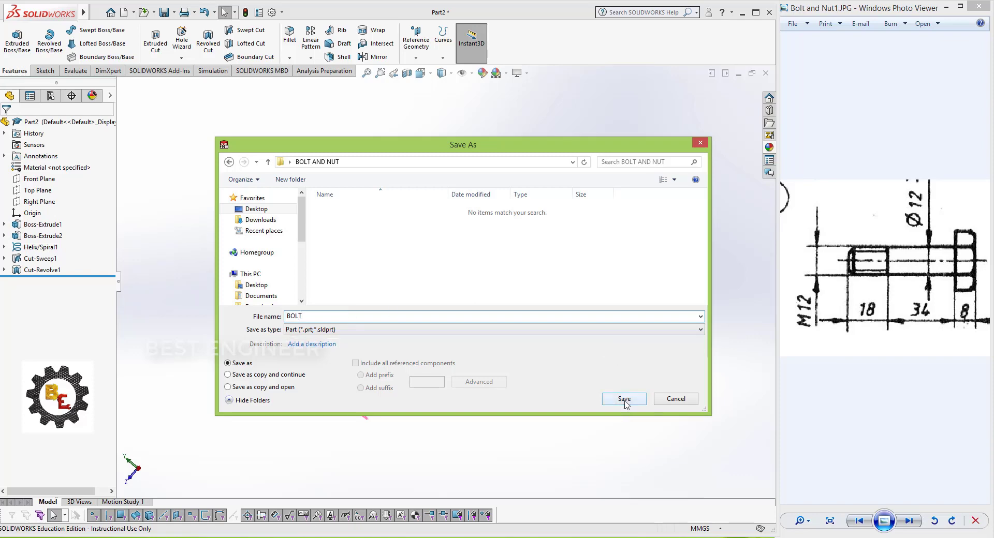
left_click(624, 399)
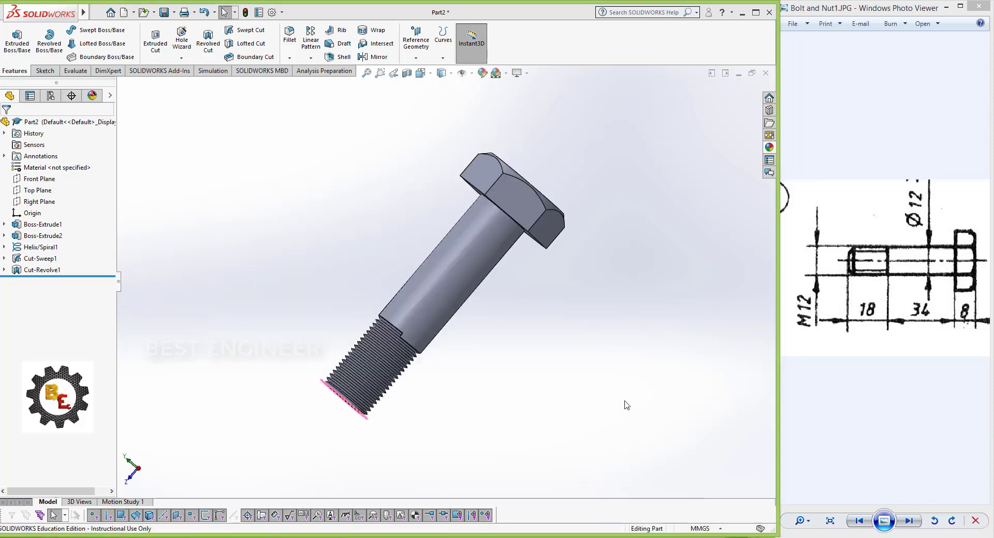
Step: Create a new part and view its Front Plane normal to
left_click(124, 12)
double_click(218, 171)
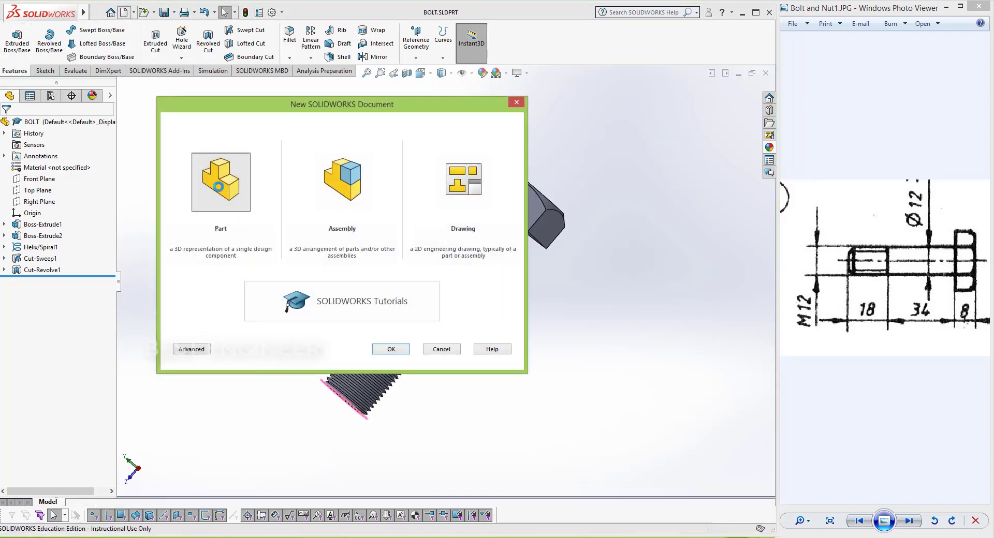
left_click(39, 178)
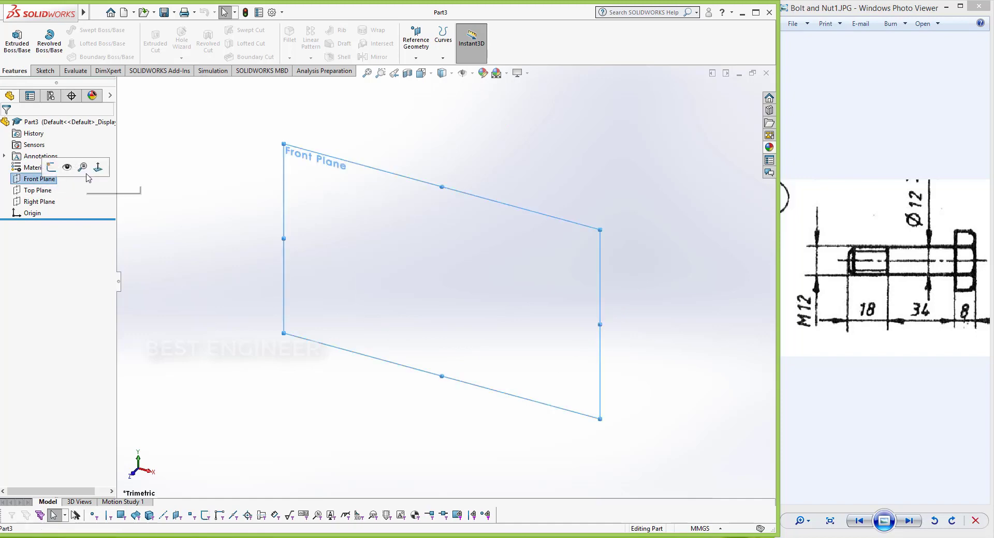
left_click(83, 166)
left_click_drag(852, 316, 988, 311)
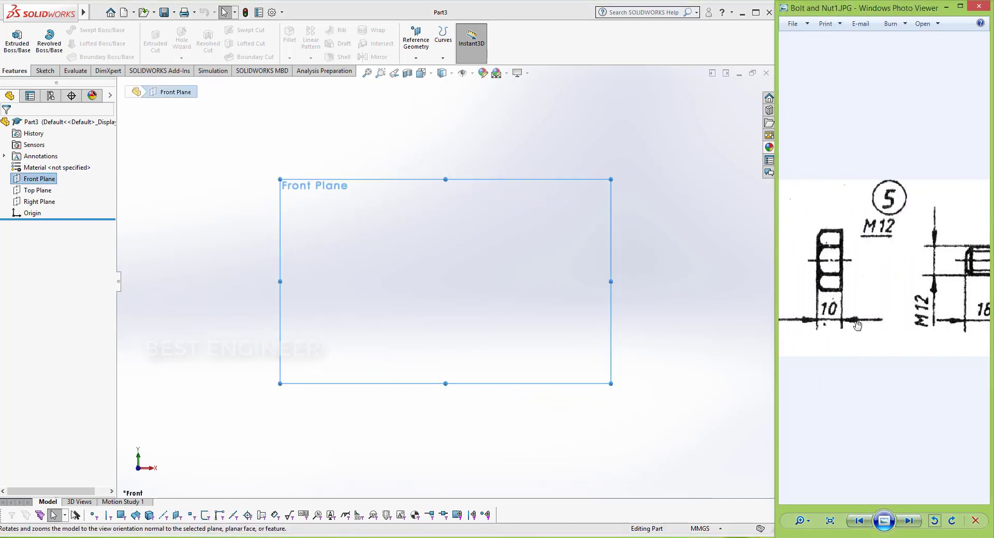
scroll(857, 325, "up", 1)
scroll(857, 325, "up", 1)
Step: Sketch a hexagon centred at the origin on the Front Plane with a vertical left edge
left_click(53, 72)
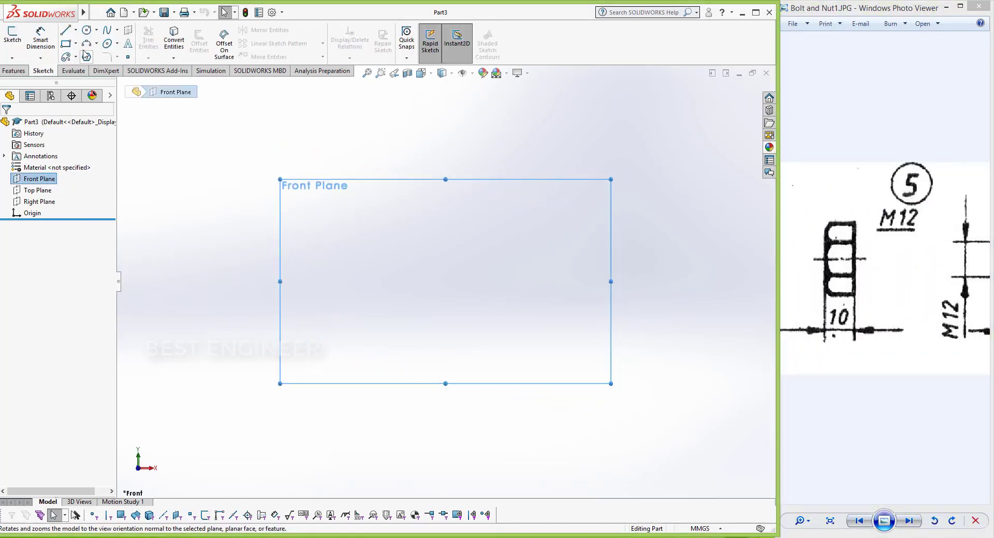
left_click(87, 57)
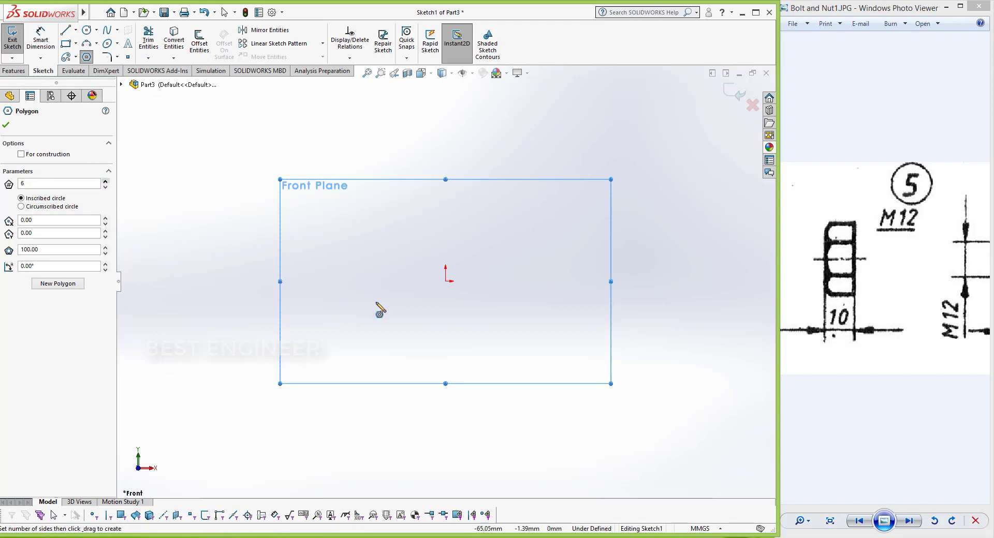
left_click(445, 281)
left_click(523, 237)
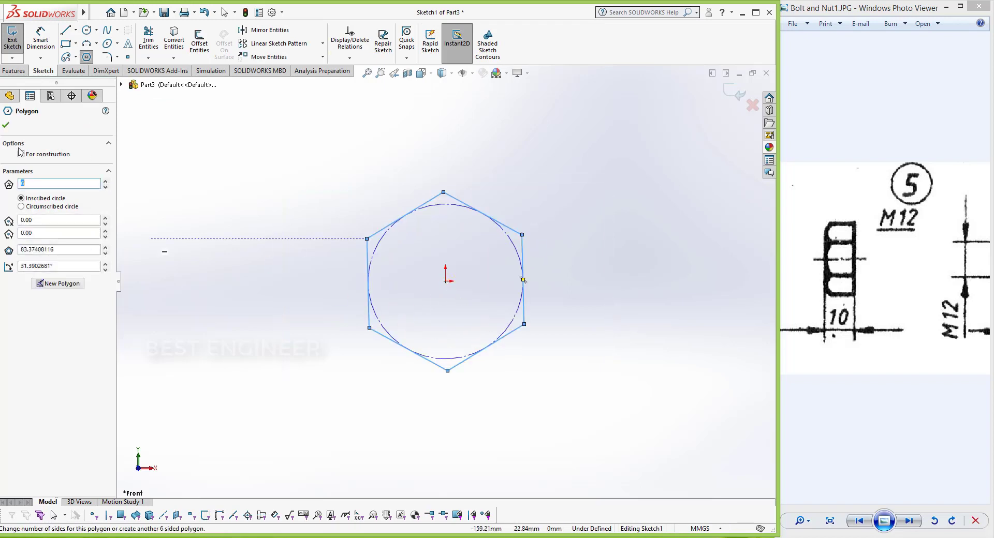
left_click(6, 125)
left_click(316, 295)
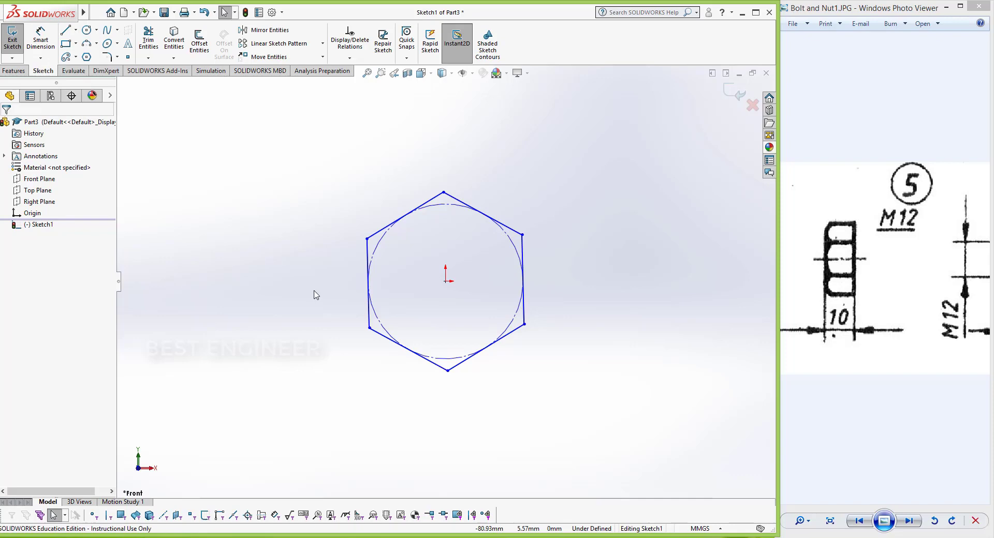
left_click(368, 318)
left_click(435, 269)
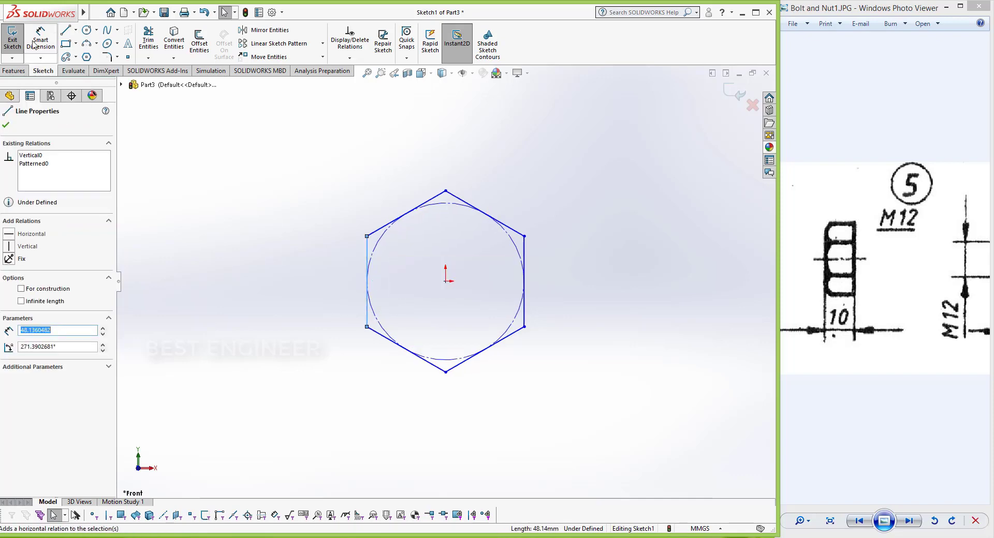
Step: Dimension the hexagon's vertical edge to 12 mm
left_click(41, 40)
left_click(367, 324)
left_click(342, 237)
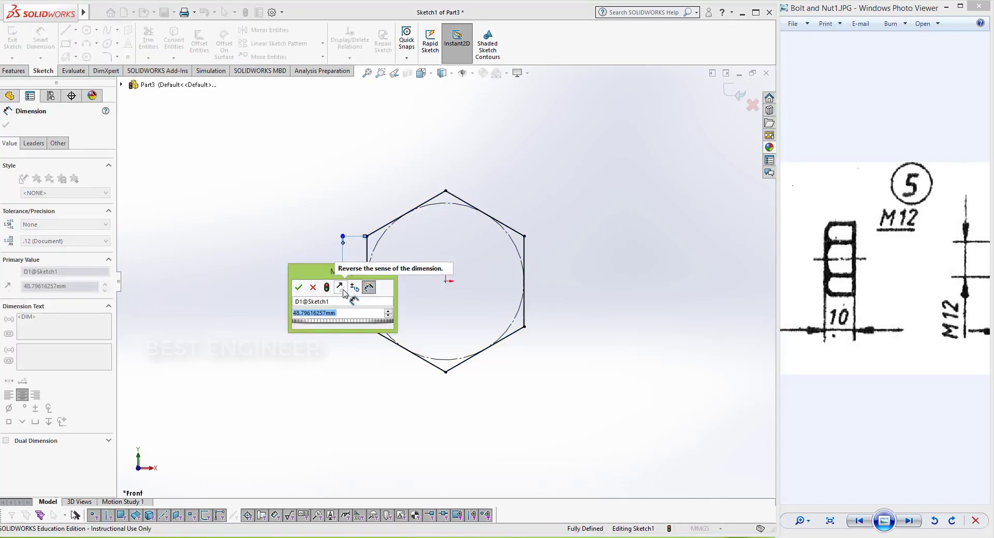
type("12")
key("Return")
left_click(6, 125)
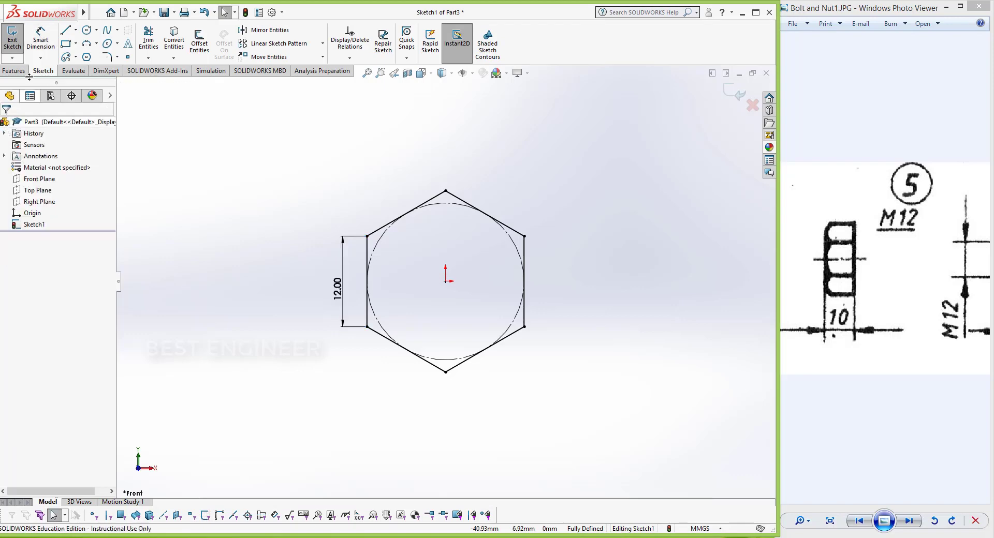
Step: Add a Ø12 circle centred on the origin inside the hexagon
left_click(87, 30)
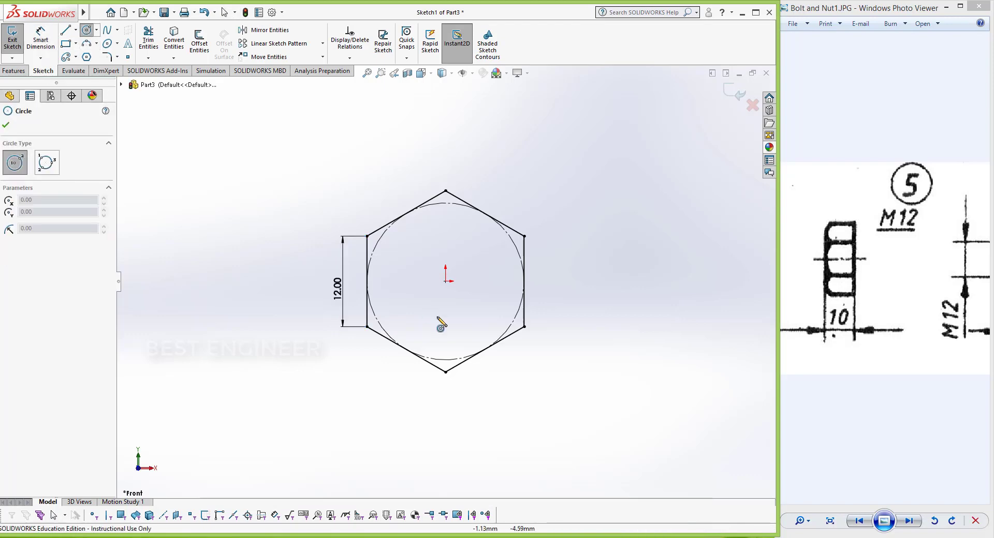
left_click(445, 281)
left_click(464, 323)
right_click_drag(463, 323, 464, 253)
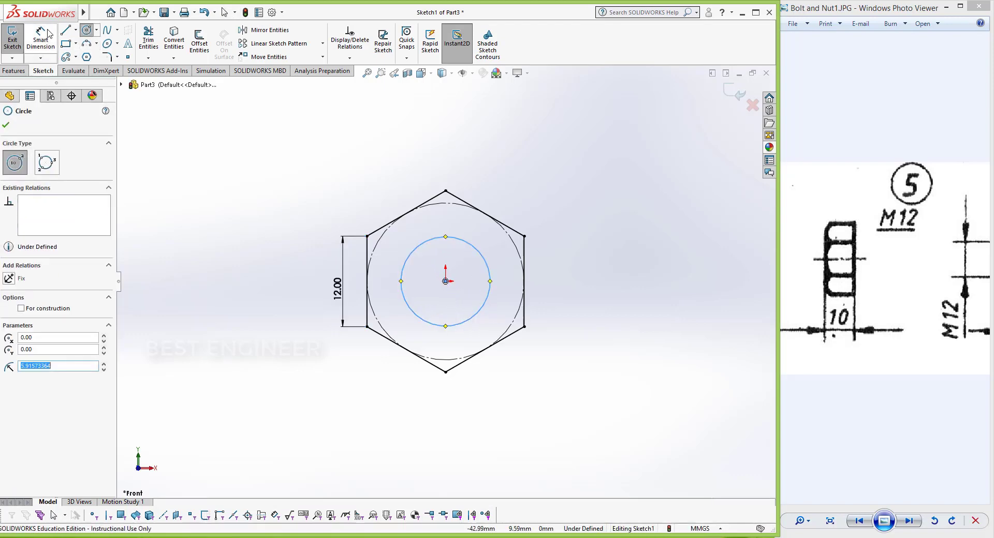
left_click(475, 252)
left_click(572, 218)
key("Return")
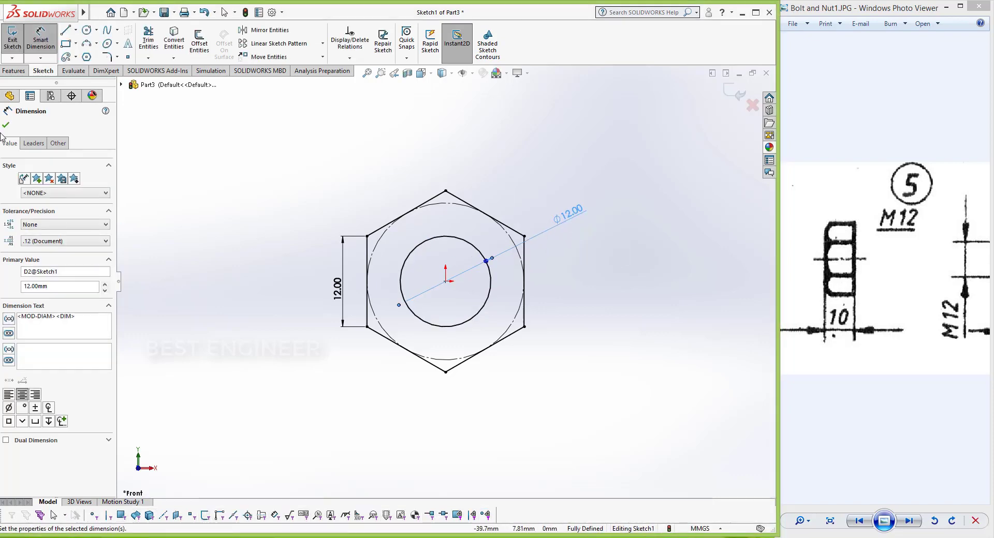
Step: Extrude the hexagon sketch 10 mm into a holed nut blank
left_click(5, 124)
left_click(13, 71)
left_click(17, 40)
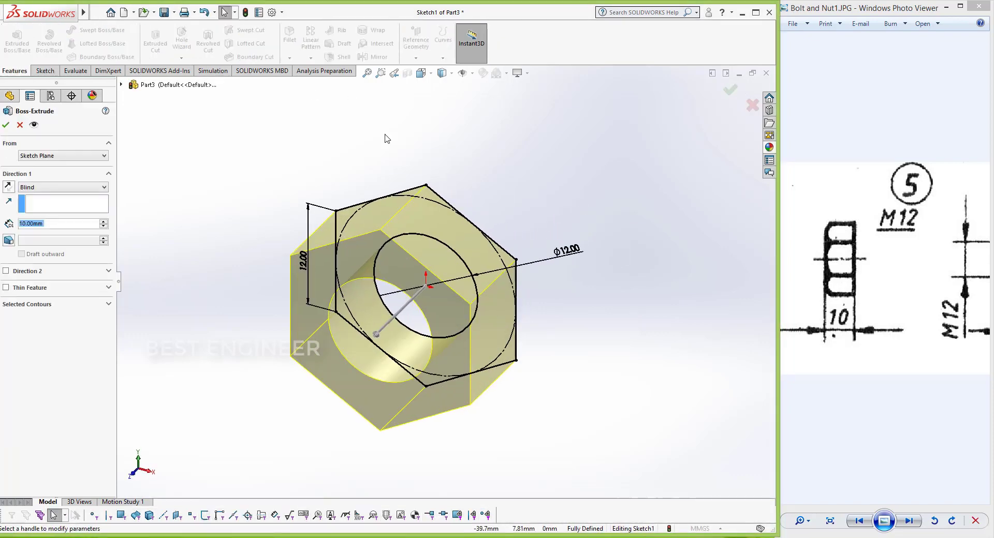
left_click(6, 124)
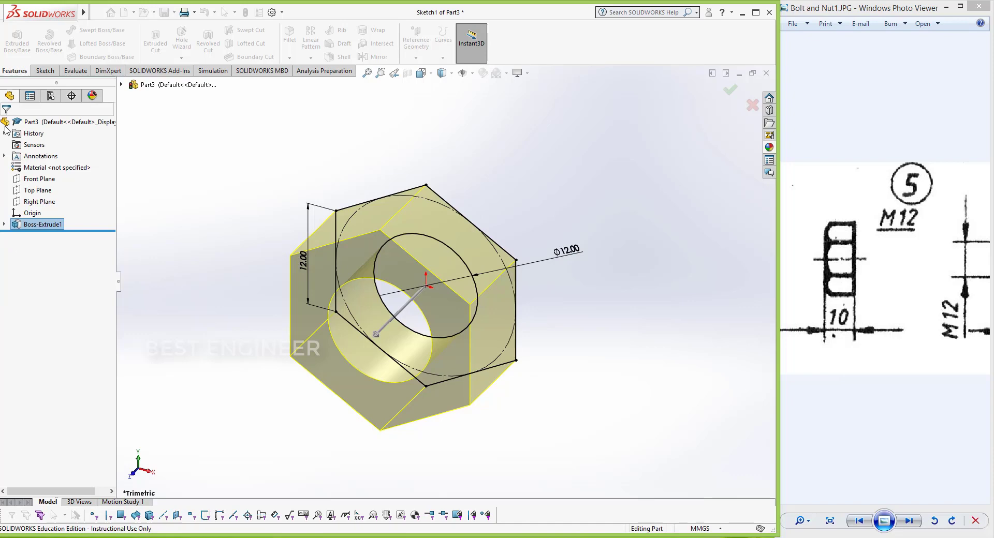
Step: On the nut's front face, sketch an origin-centred circle along the hole edge
left_click(357, 268)
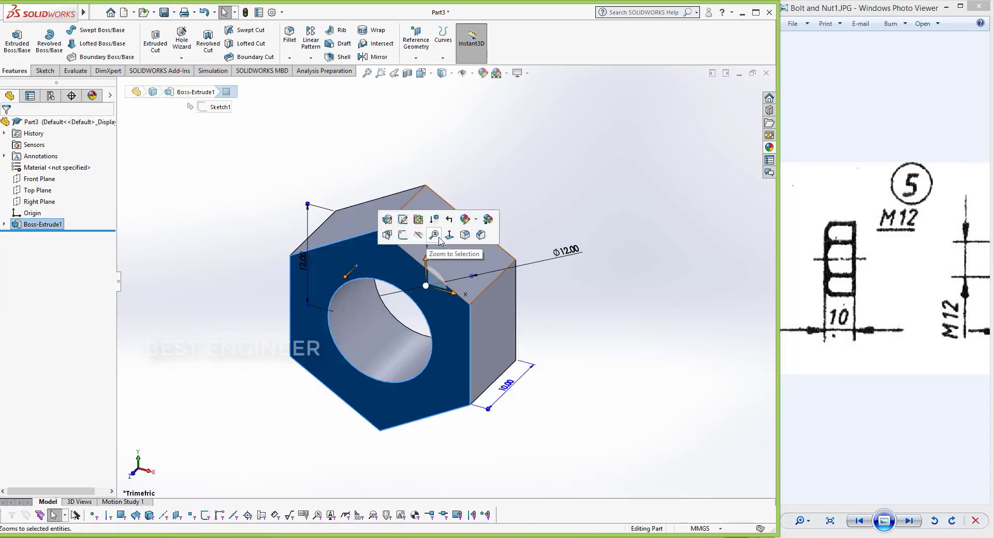
left_click(446, 237)
left_click(87, 30)
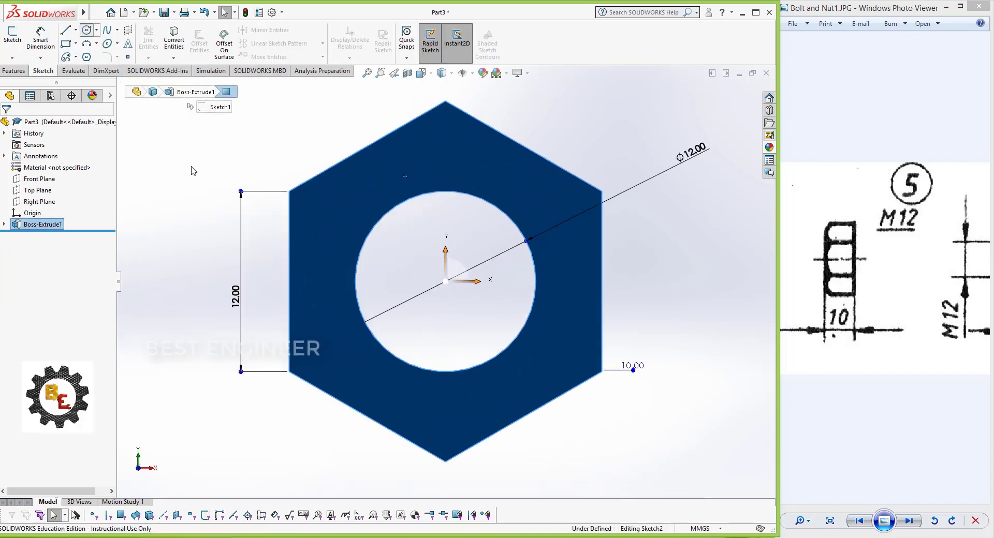
left_click(446, 281)
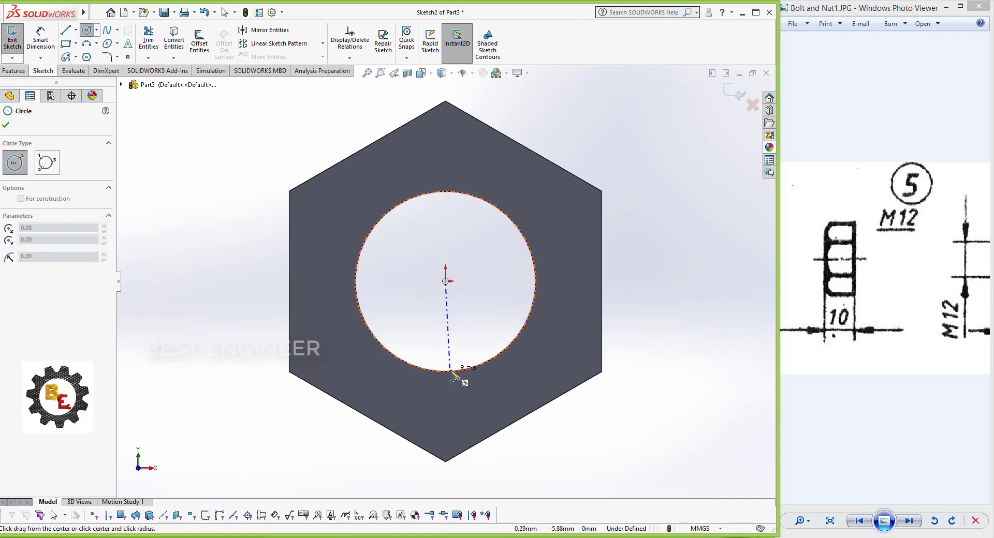
left_click(457, 372)
left_click(7, 126)
left_click(13, 71)
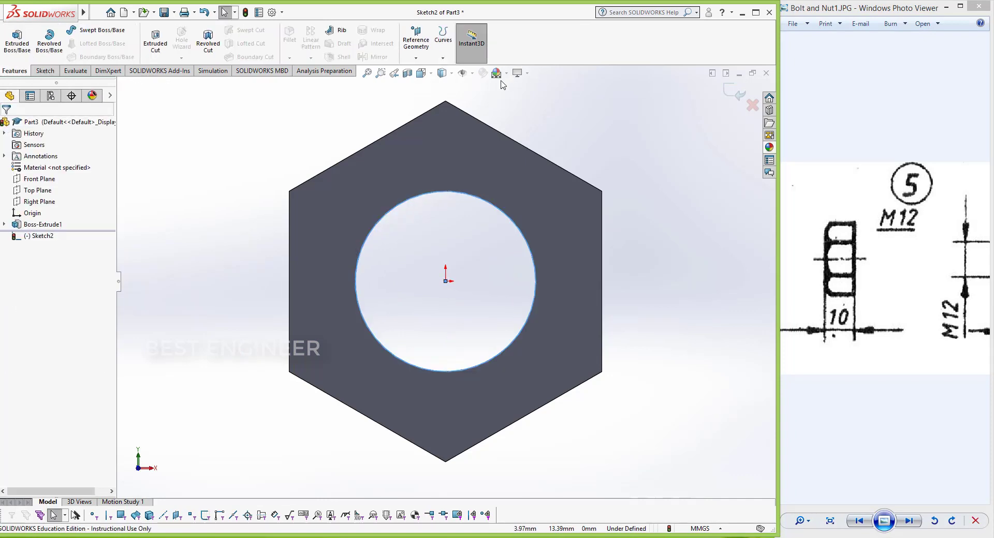
scroll(601, 220, "up", 2)
middle_click_drag(569, 238, 602, 220)
Step: Start a helix on the hole circle, reducing it to 10 revolutions at 1 mm pitch
left_click(443, 57)
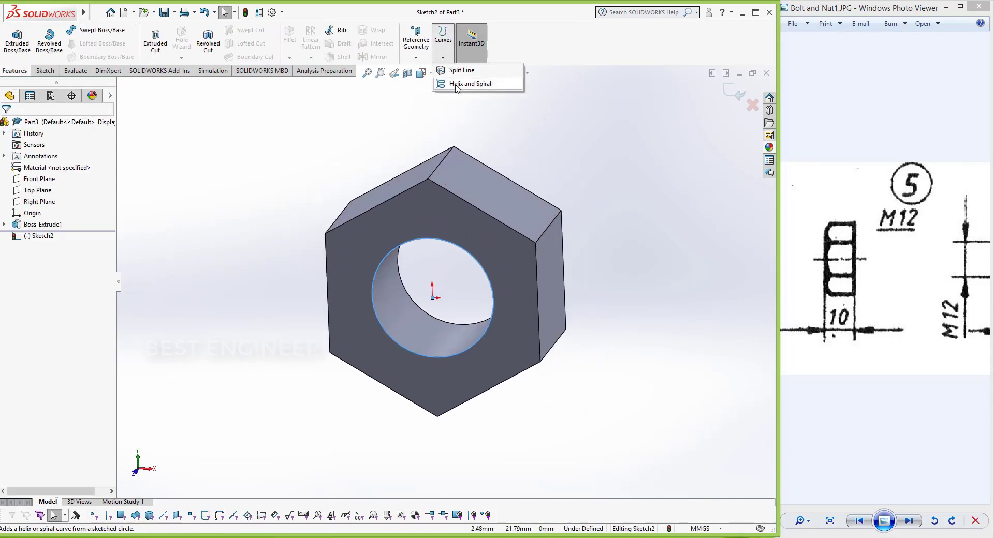
left_click(468, 82)
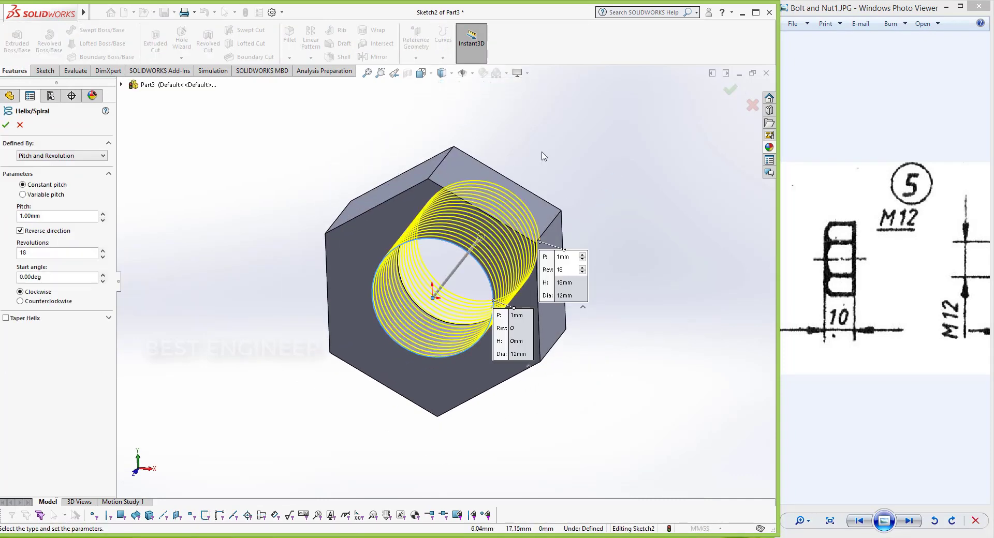
left_click(102, 257)
left_click(102, 257)
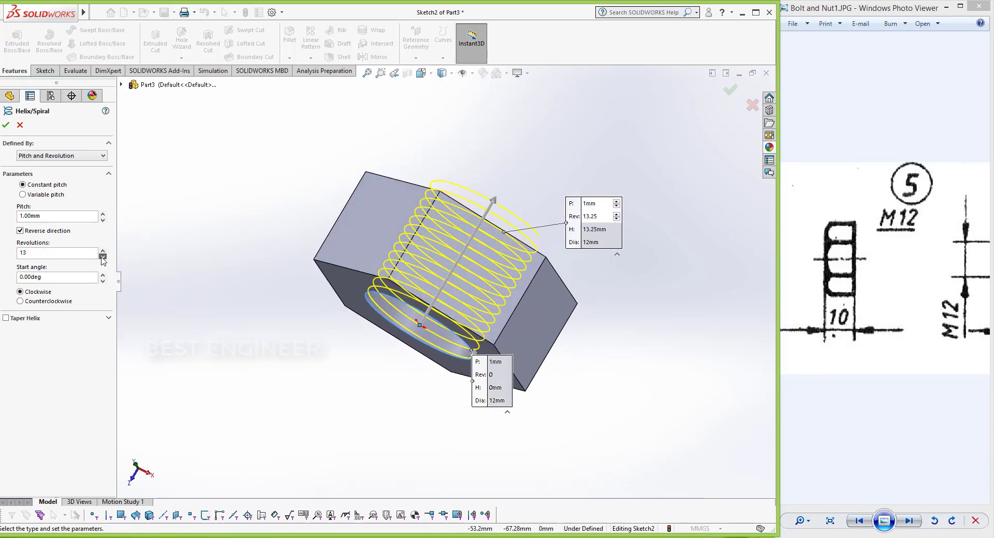
left_click(102, 257)
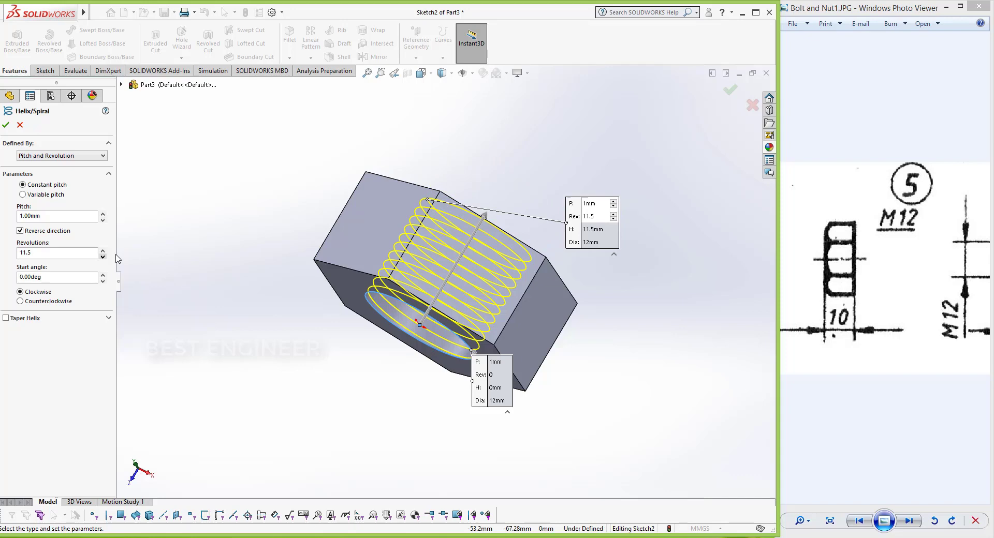
mouse_move(116, 259)
middle_mouse_down()
mouse_move(182, 291)
mouse_move(3, 308)
middle_mouse_up()
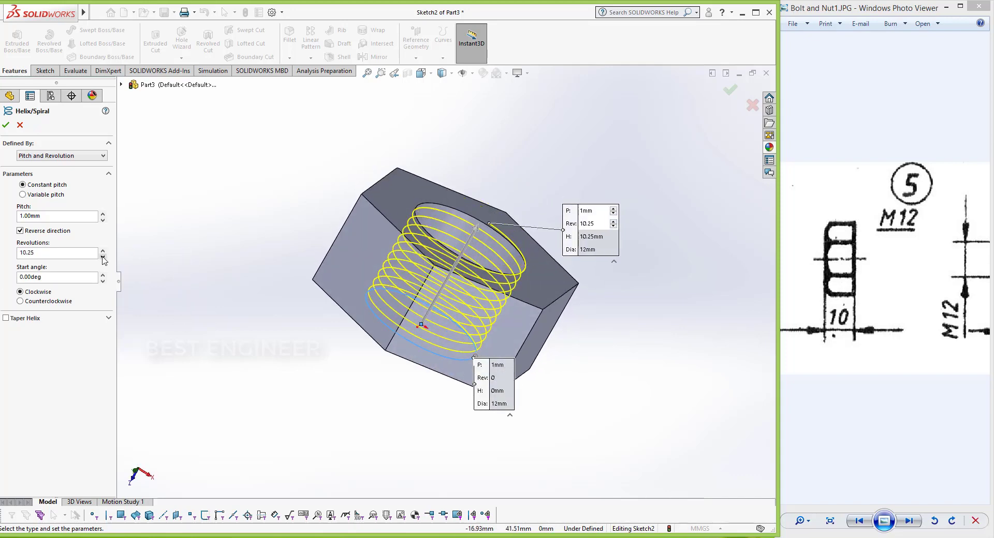
mouse_move(160, 322)
middle_mouse_down()
mouse_move(199, 415)
mouse_move(257, 459)
mouse_move(264, 402)
mouse_move(250, 414)
middle_mouse_up()
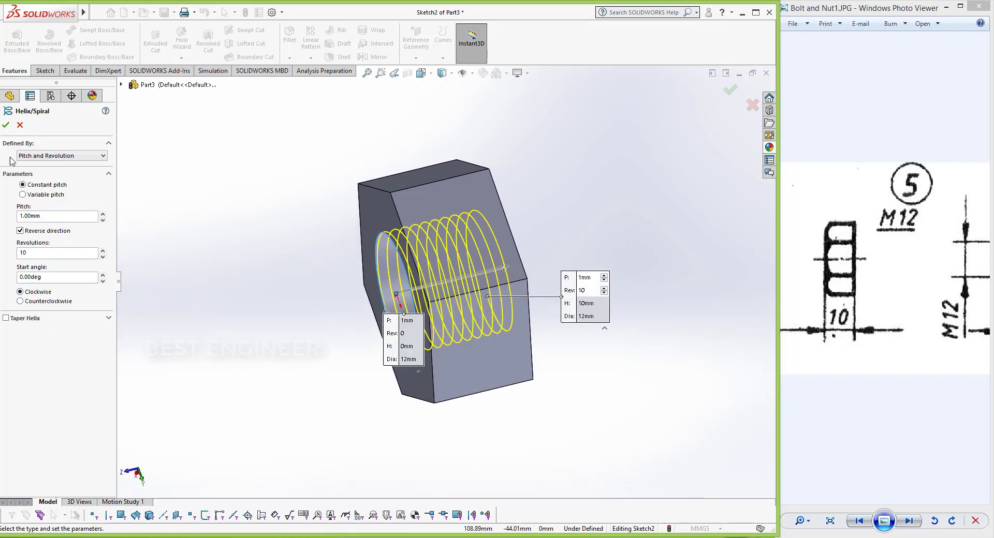
mouse_move(407, 417)
middle_mouse_down()
mouse_move(452, 476)
mouse_move(439, 421)
mouse_move(497, 445)
mouse_move(477, 500)
middle_mouse_up()
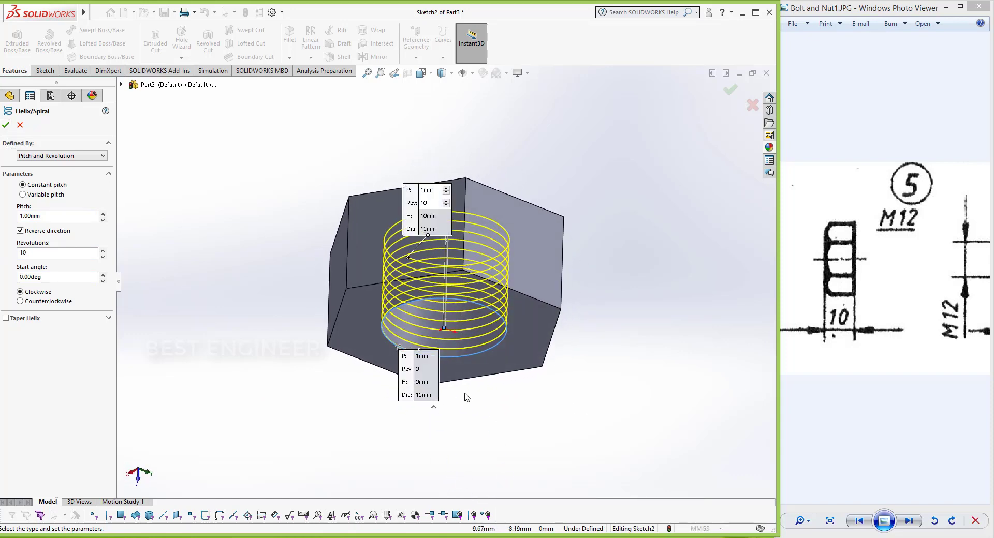
mouse_move(464, 399)
middle_mouse_down()
mouse_move(479, 437)
mouse_move(493, 188)
middle_mouse_up()
Step: Show the reference planes and accept the helix through the nut
left_click(472, 78)
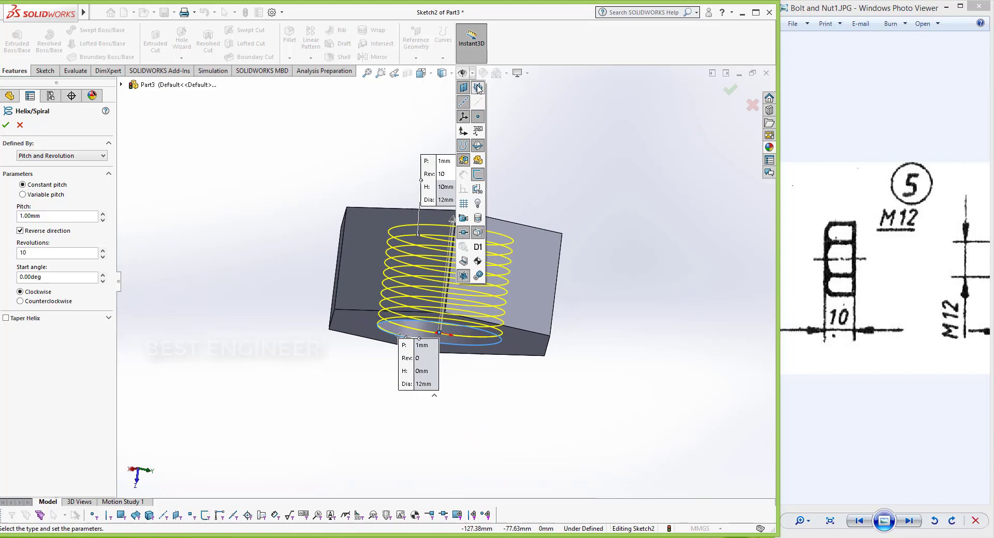
left_click(473, 160)
mouse_move(324, 412)
middle_mouse_down()
mouse_move(341, 440)
mouse_move(350, 408)
middle_mouse_up()
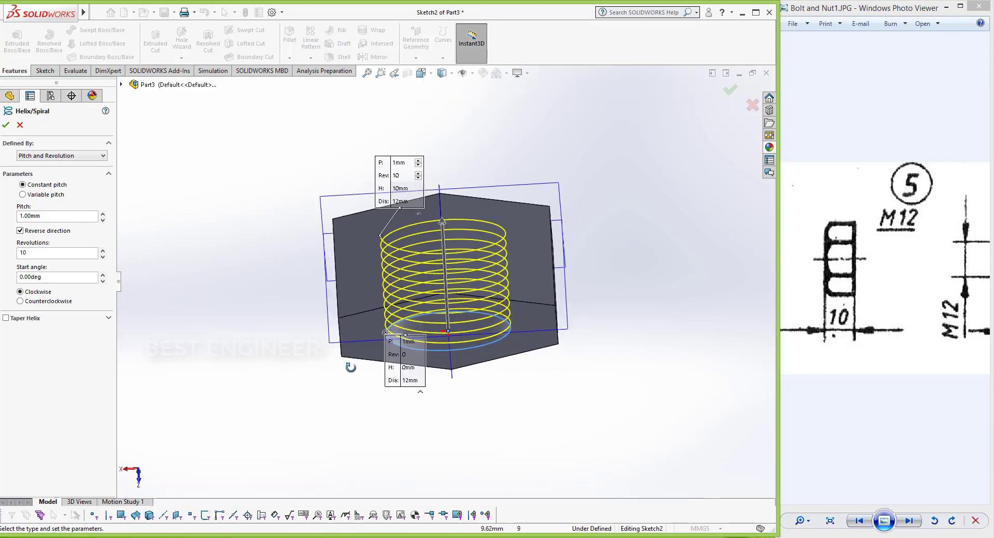
scroll(359, 372, "down", 3)
mouse_move(359, 372)
middle_mouse_down()
mouse_move(409, 359)
mouse_move(452, 291)
middle_mouse_up()
left_click(5, 126)
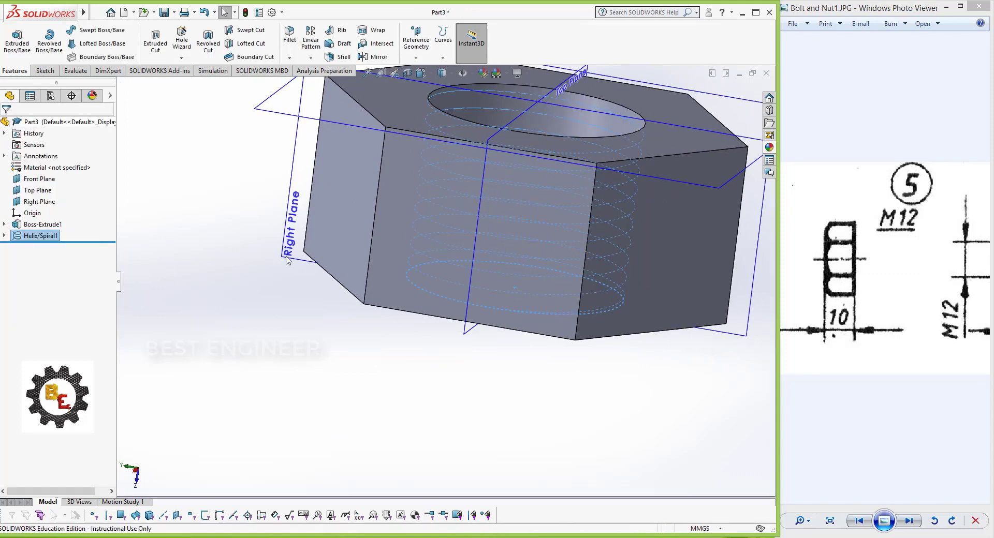
Step: Select the Top Plane and view it normal to
left_click(466, 330)
left_click(558, 294)
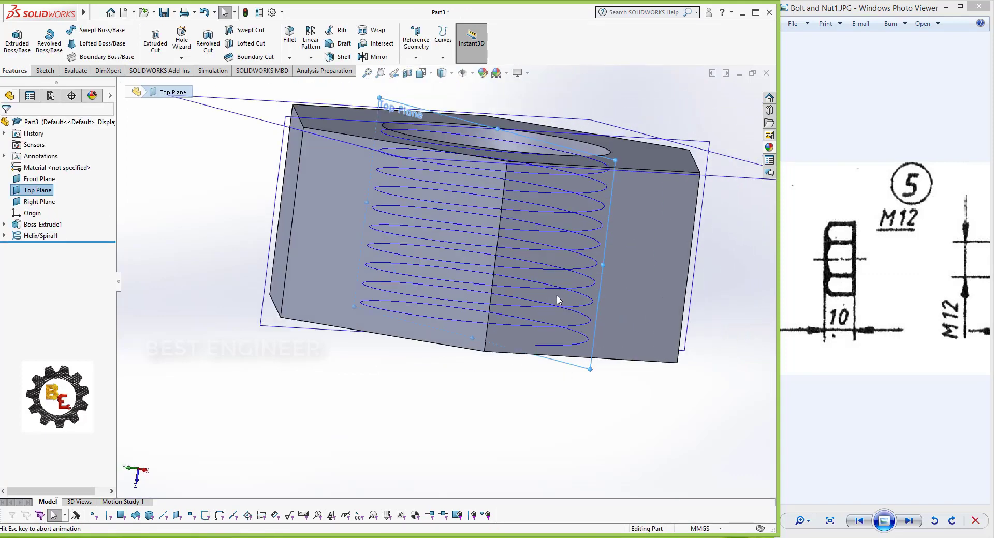
scroll(515, 285, "down", 5)
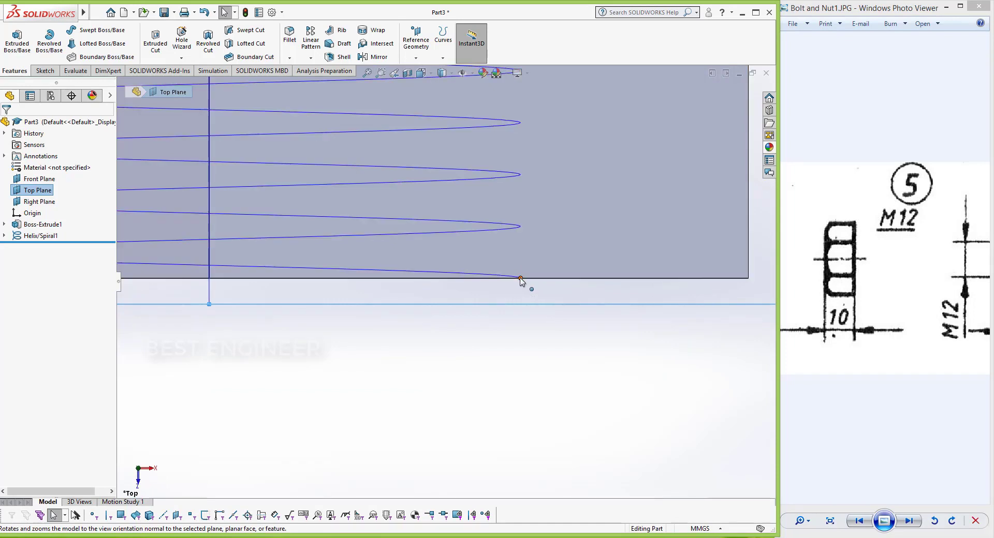
Step: Draw a three-sided polygon at the helix's lower end on the Top Plane
left_click(45, 70)
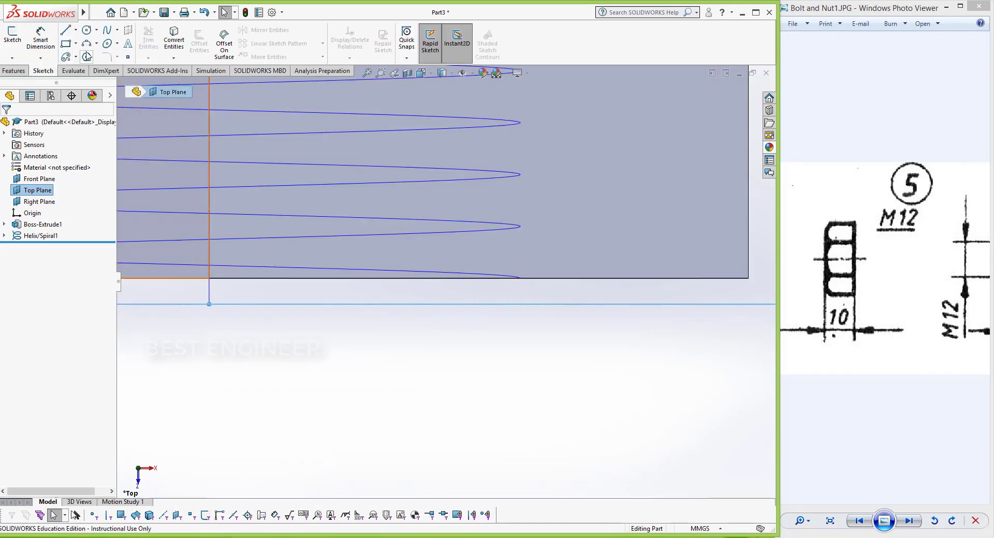
left_click(87, 56)
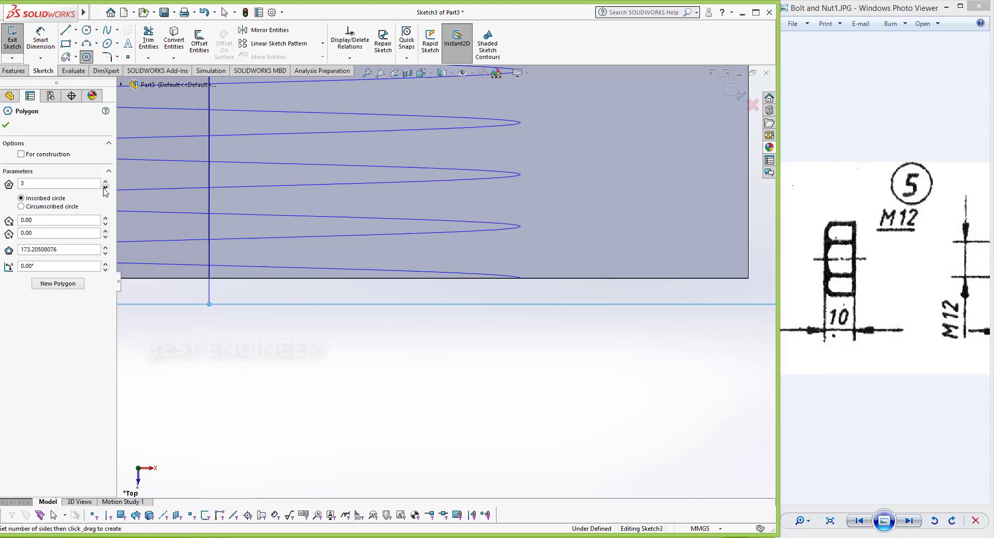
left_click_drag(520, 279, 533, 279)
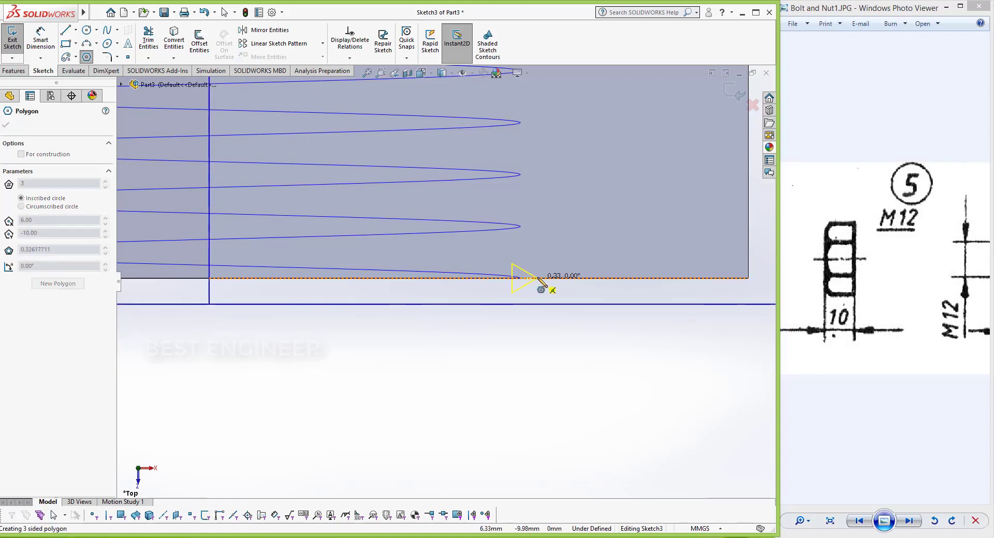
left_click(545, 278)
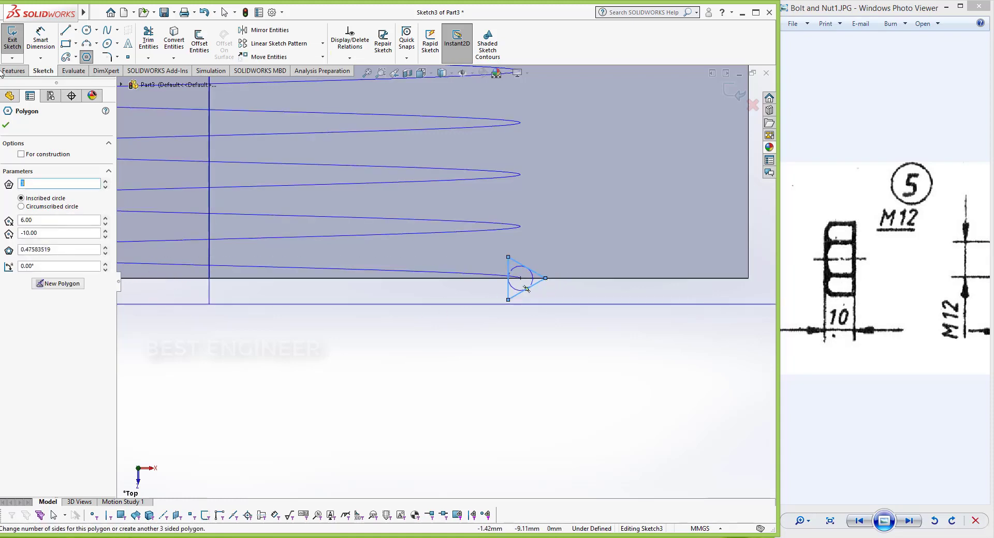
key("Escape")
Step: Dimension the triangle's vertical edge to 0.5 mm
left_click(510, 297)
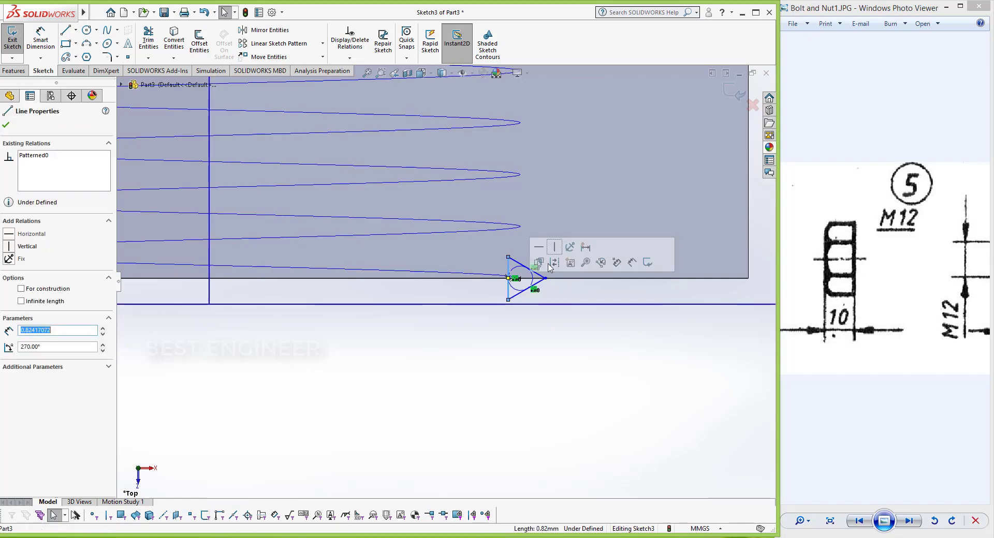
key("d")
scroll(621, 338, "down", 2)
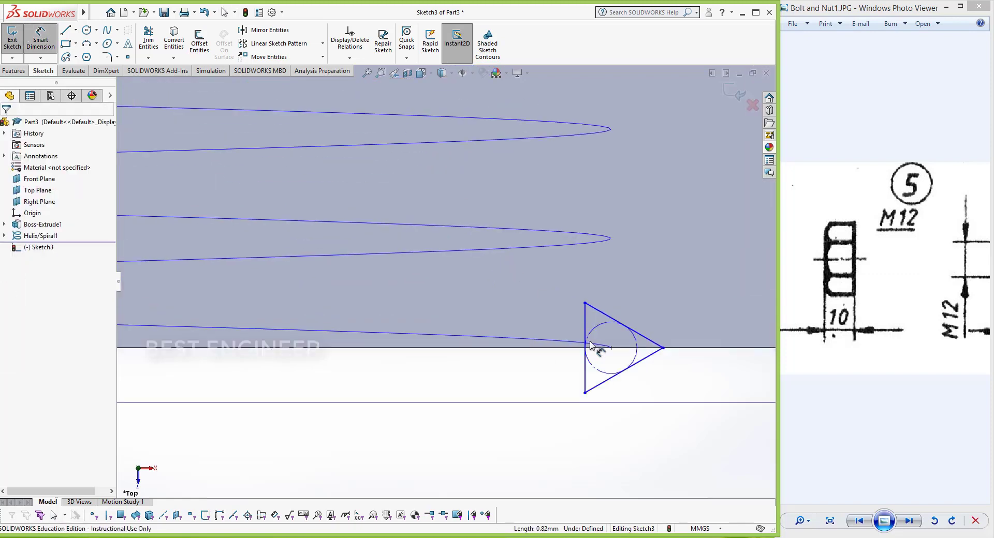
left_click(585, 370)
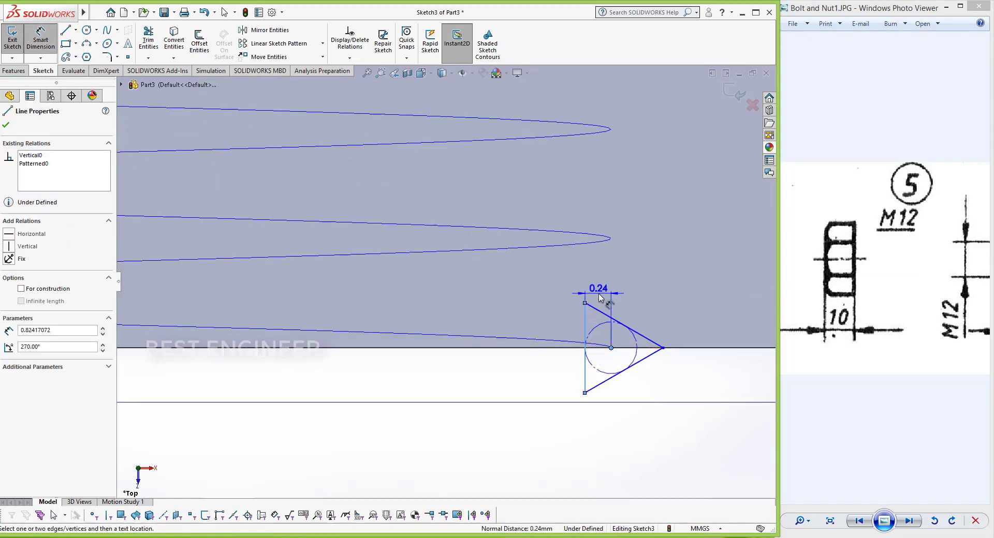
left_click(599, 298)
type("0.5")
key("Return")
key("f")
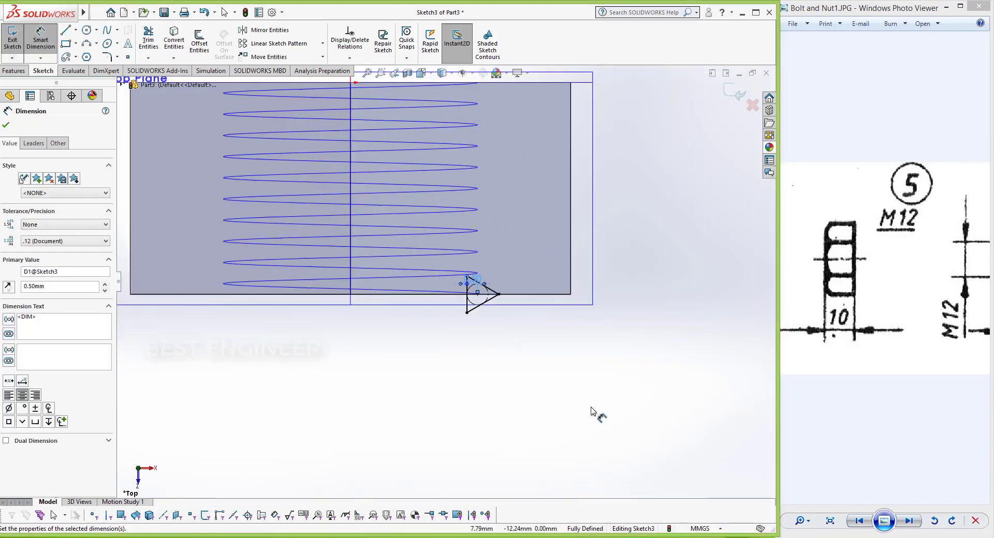
left_click(9, 127)
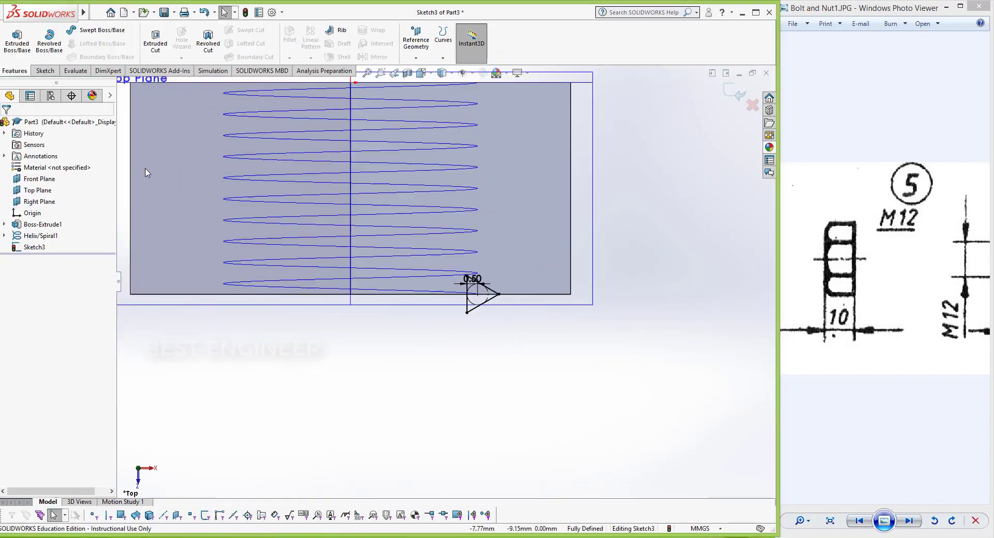
middle_click_drag(456, 355, 136, 60)
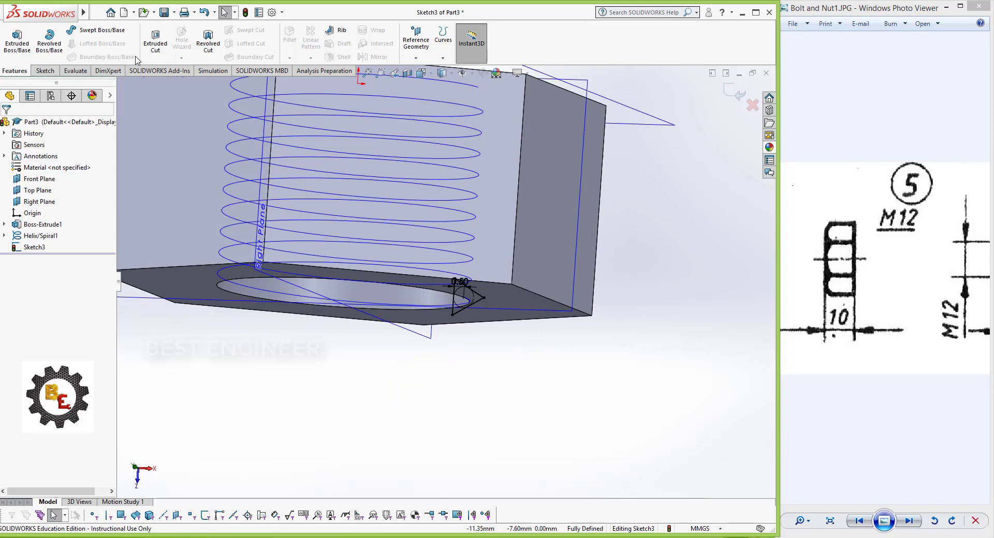
Step: Sweep-cut the triangle profile along the helix to form the internal thread
left_click(735, 96)
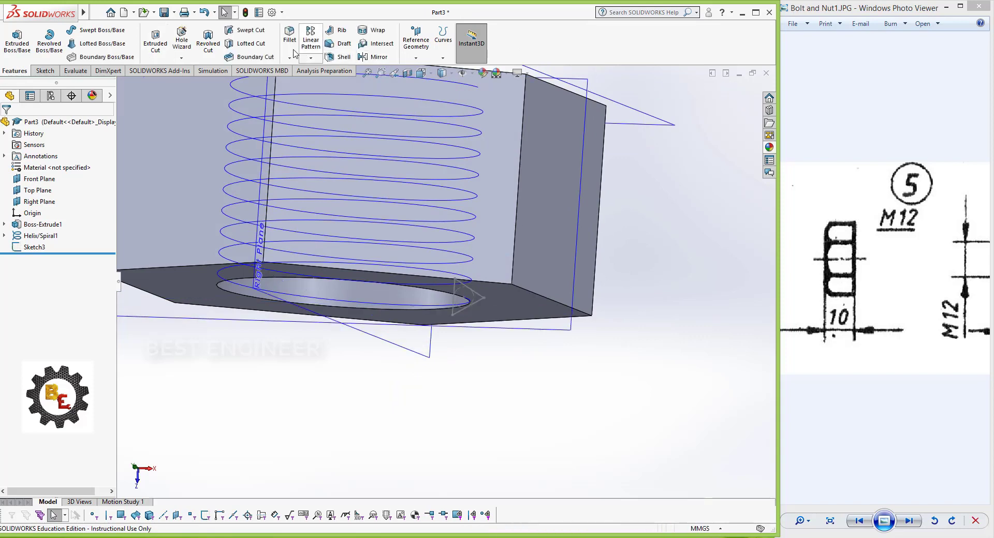
left_click(249, 31)
scroll(435, 351, "down", 3)
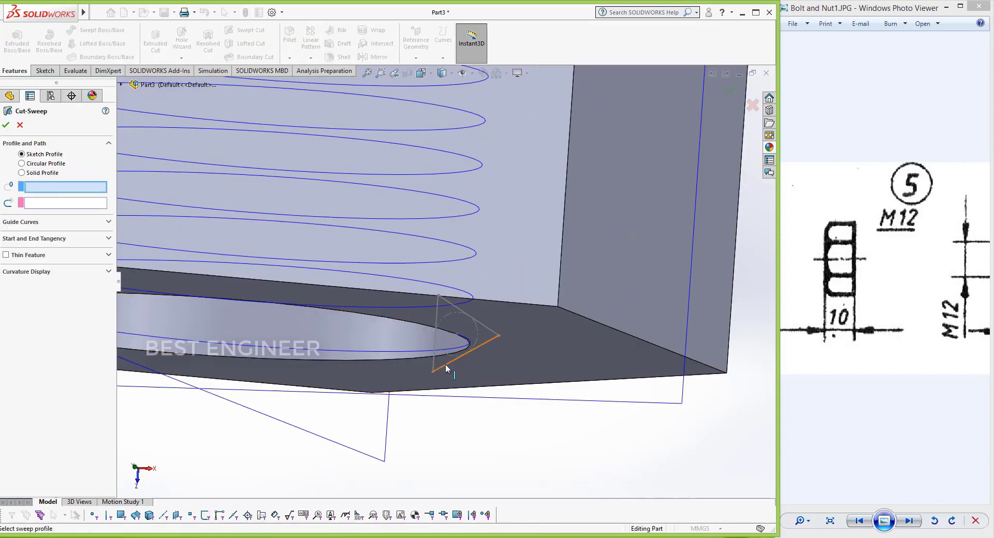
left_click(444, 365)
left_click(410, 282)
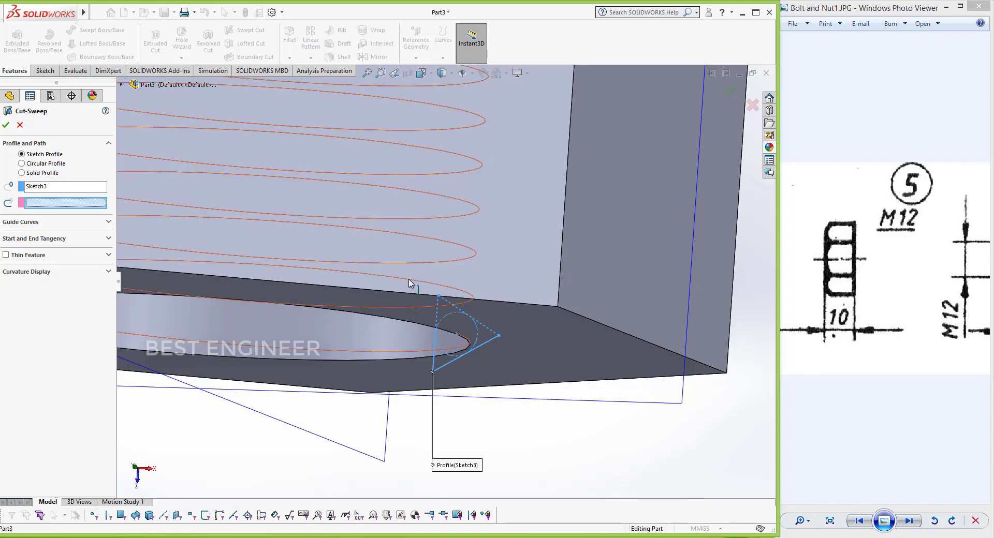
left_click(7, 125)
Step: Hide the planes and helix curves, tilting the nut to show its threaded hole
scroll(465, 357, "up", 5)
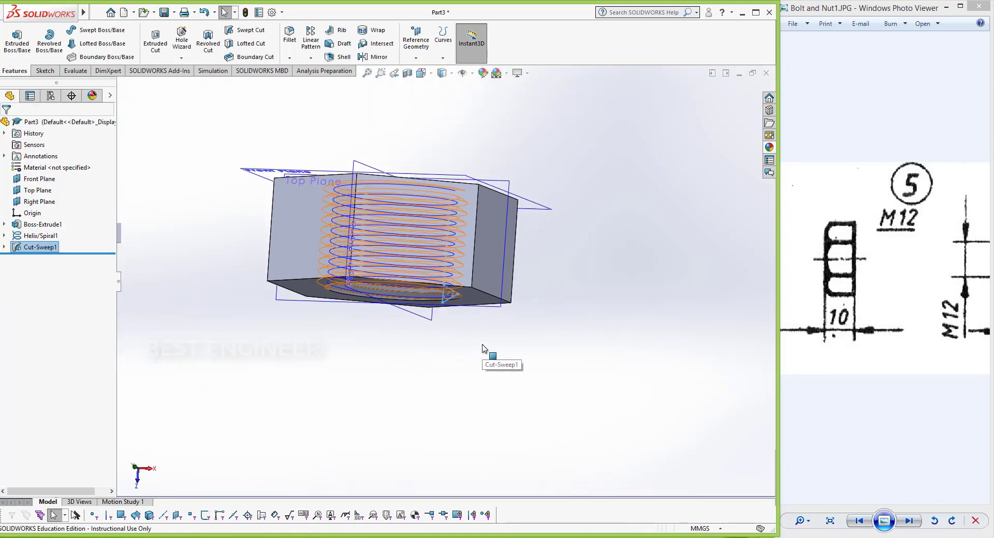
left_click(473, 77)
left_click(477, 98)
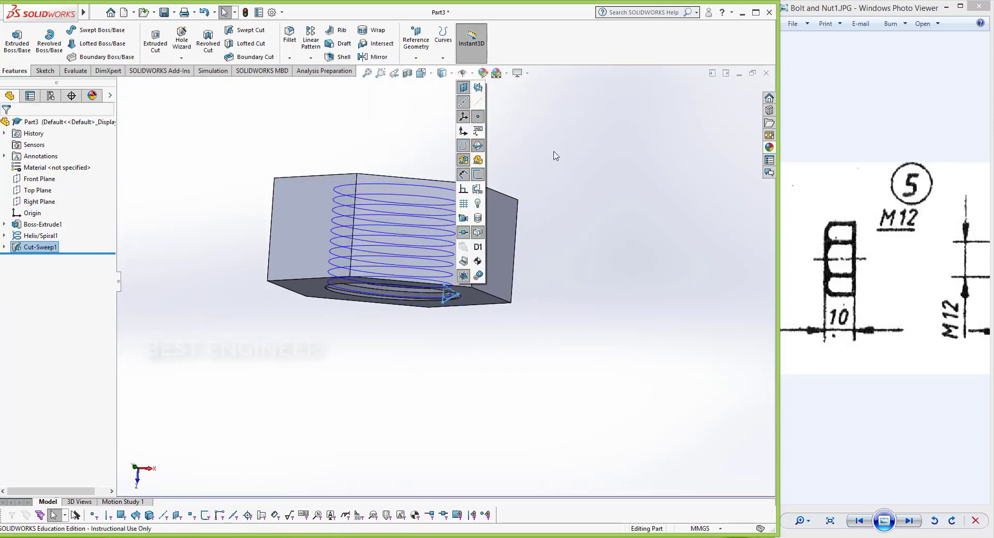
mouse_move(552, 153)
middle_mouse_down()
mouse_move(526, 220)
mouse_move(565, 333)
mouse_move(552, 283)
middle_mouse_up()
left_click(471, 75)
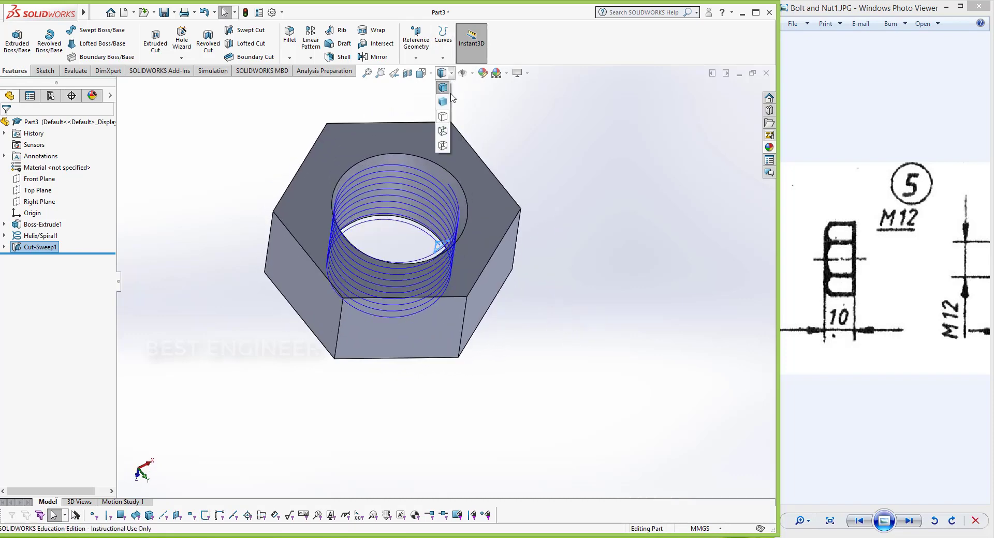
left_click(463, 146)
mouse_move(480, 280)
middle_mouse_down()
mouse_move(515, 124)
mouse_move(488, 306)
mouse_move(569, 225)
mouse_move(604, 129)
mouse_move(554, 248)
mouse_move(583, 284)
mouse_move(573, 320)
mouse_move(546, 284)
mouse_move(550, 255)
mouse_move(533, 344)
middle_mouse_up()
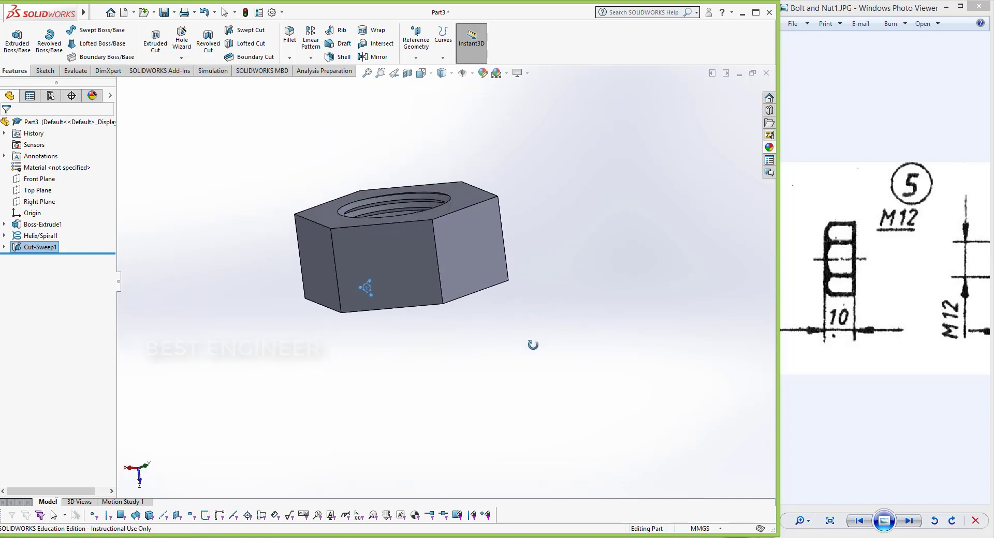
Step: Apply a vertical Section View through the nut and orbit to see the thread profile
left_click(408, 73)
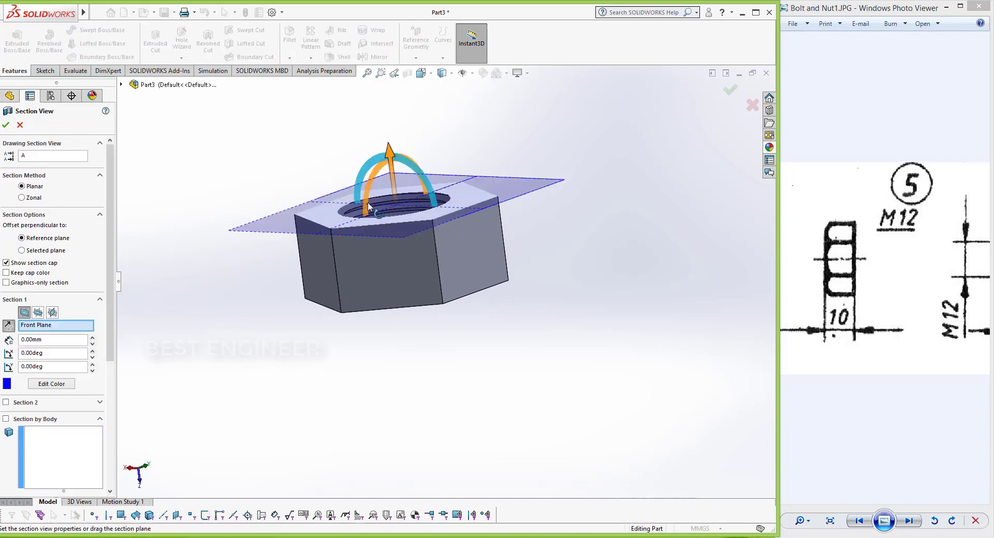
mouse_move(377, 192)
left_mouse_down()
mouse_move(417, 166)
mouse_move(409, 223)
left_mouse_up()
left_click(5, 125)
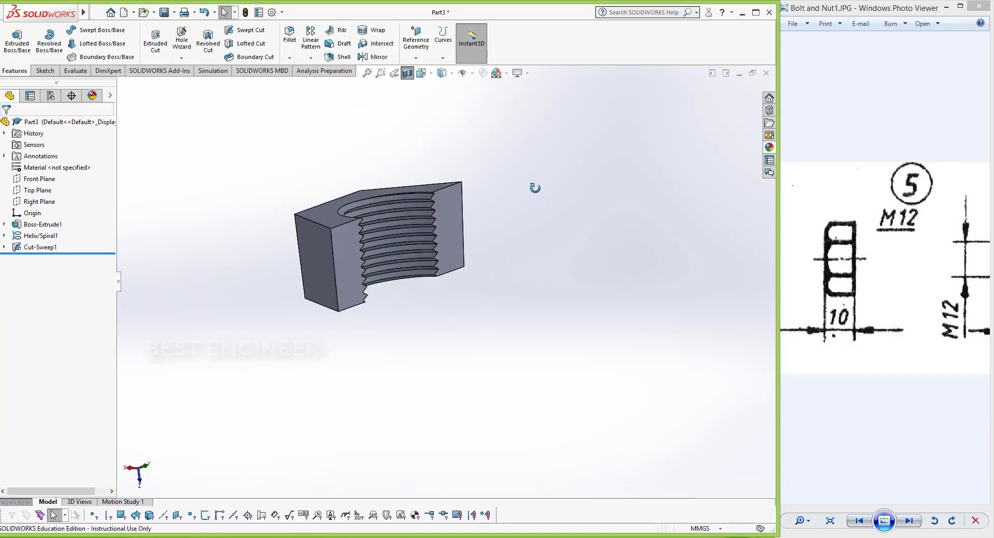
mouse_move(535, 186)
middle_mouse_down()
mouse_move(466, 275)
mouse_move(528, 246)
mouse_move(468, 157)
mouse_move(455, 190)
mouse_move(500, 203)
middle_mouse_up()
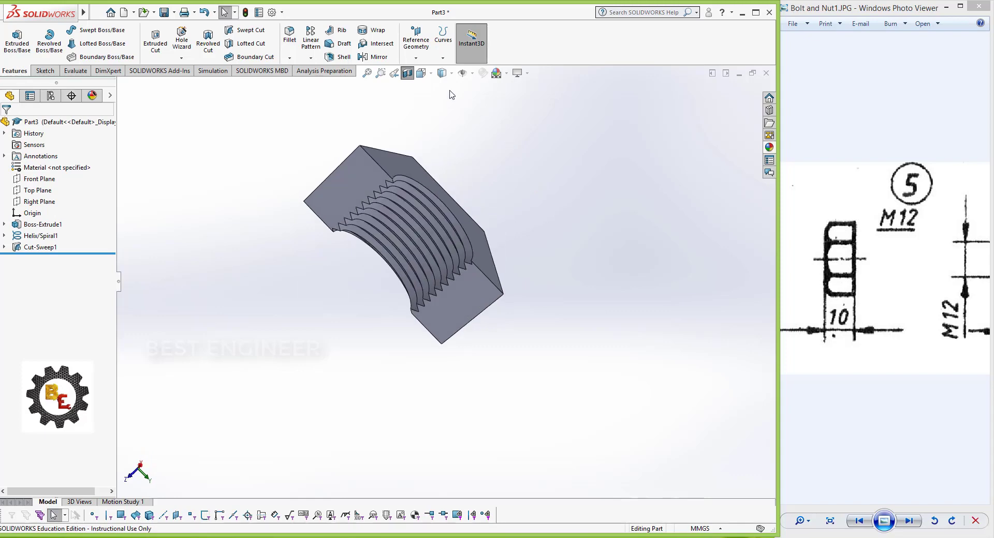
Step: Turn off the section view and apply polished steel to the nut and the bolt
left_click(407, 73)
left_click(769, 147)
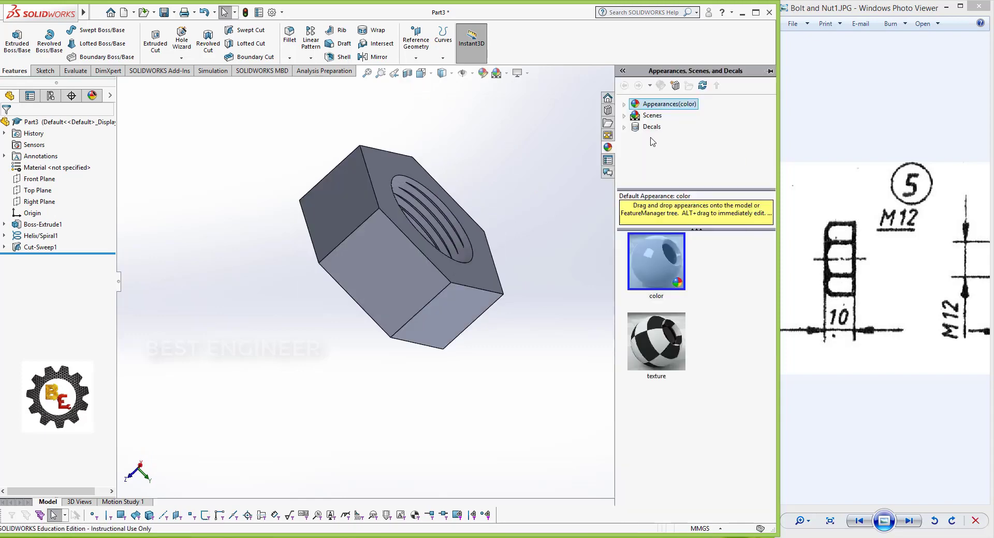
double_click(651, 105)
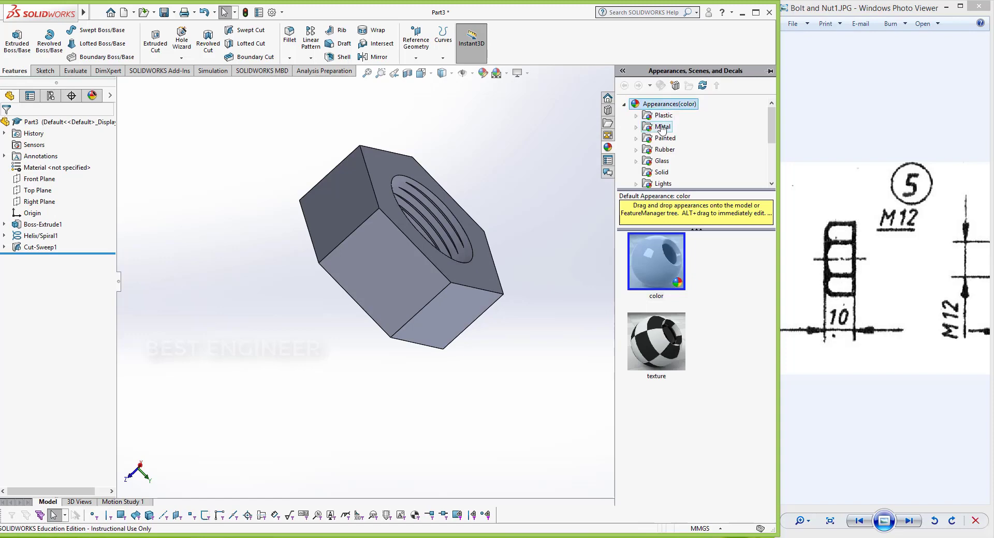
left_click(662, 127)
double_click(662, 127)
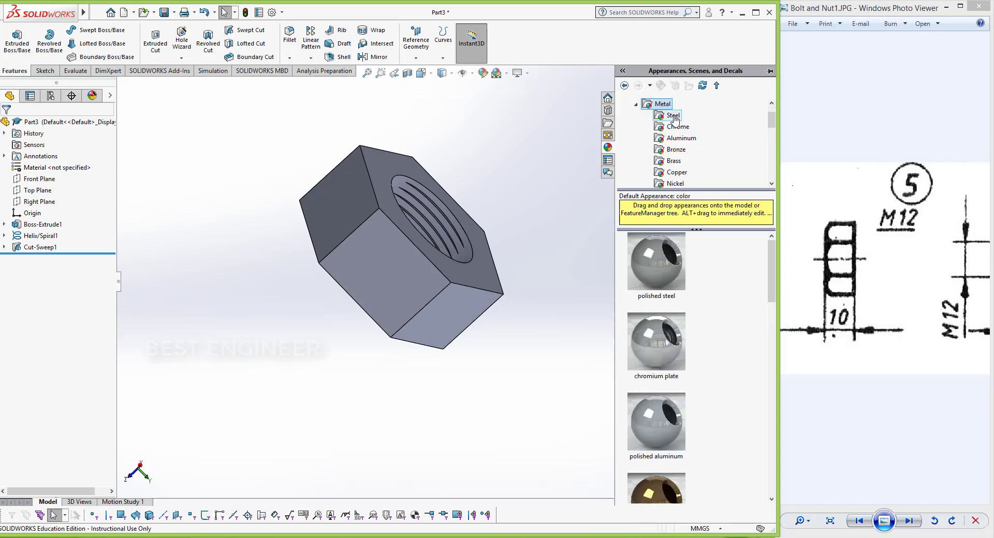
right_click(647, 268)
left_click(673, 278)
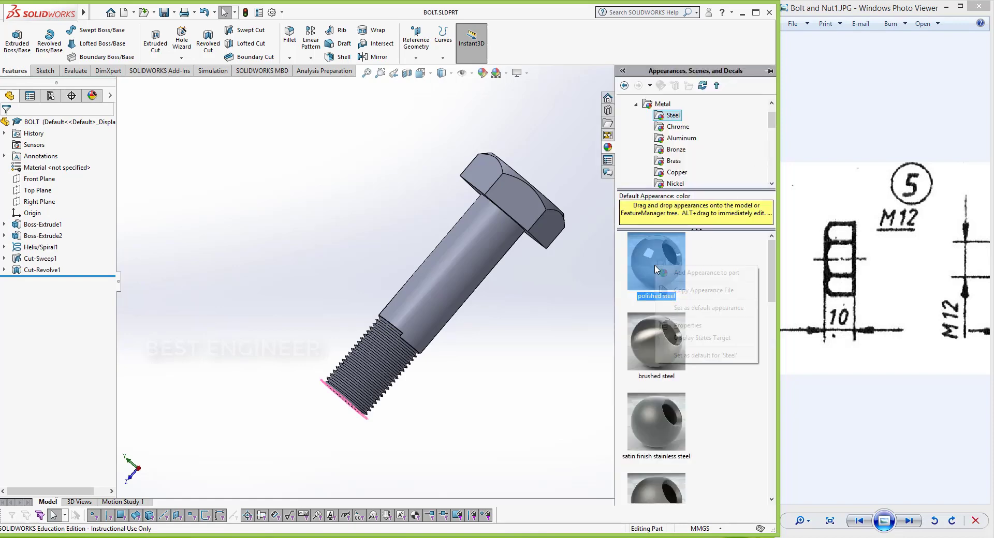
right_click(653, 263)
left_click(683, 272)
scroll(569, 296, "down", 2)
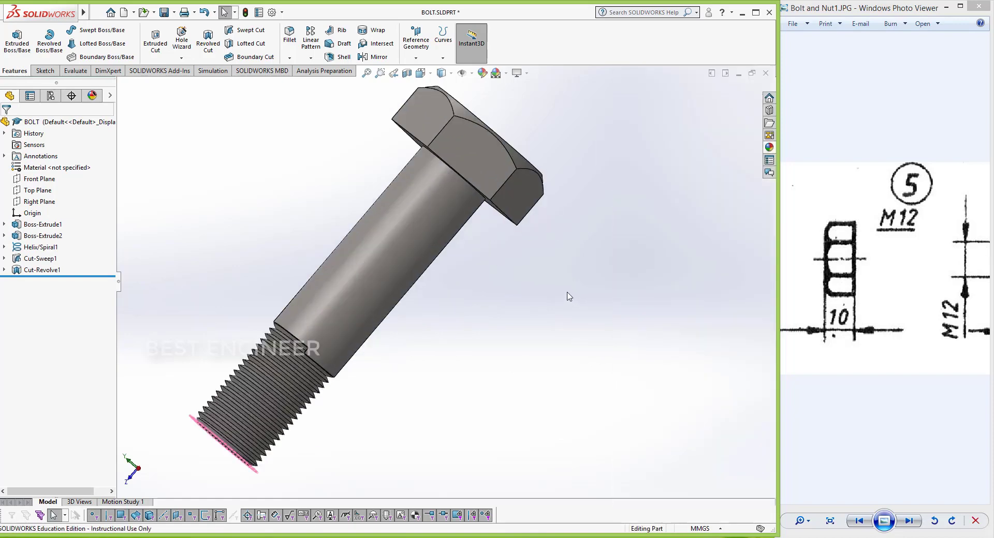
Step: Save the nut as NUT.SLDPRT and create a new assembly
left_click(164, 12)
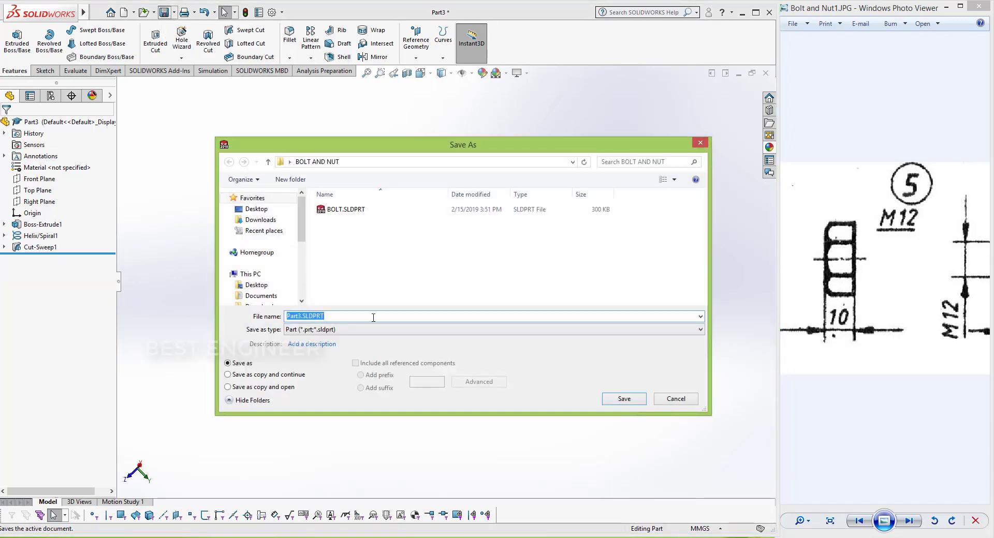
key("Return")
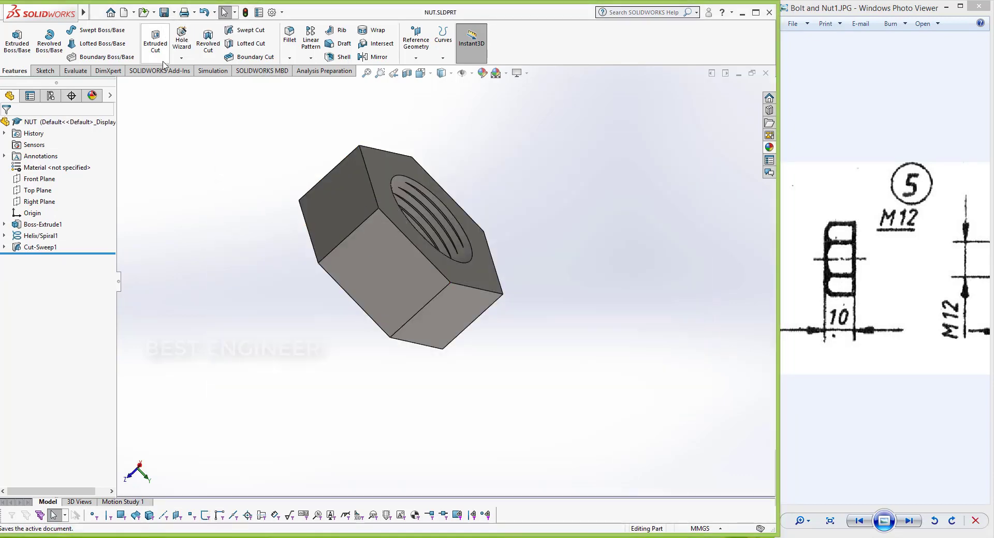
left_click(123, 12)
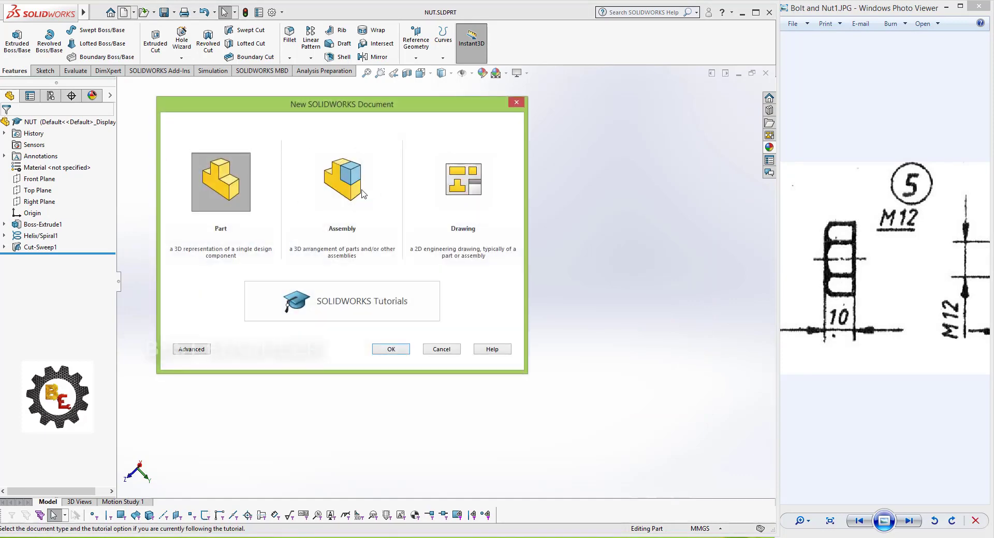
double_click(341, 182)
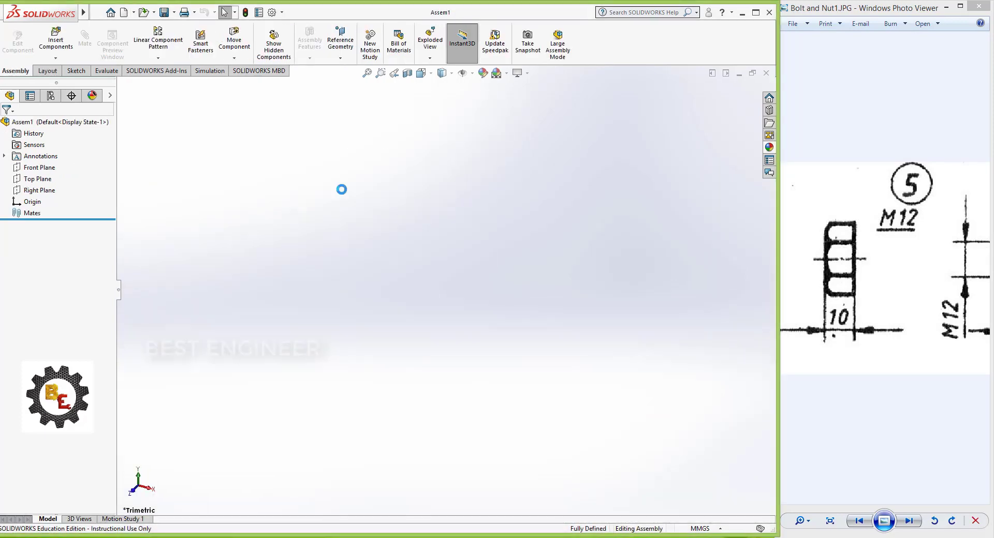
Step: Insert BOLT, then NUT beside it, into the assembly
left_click(56, 40)
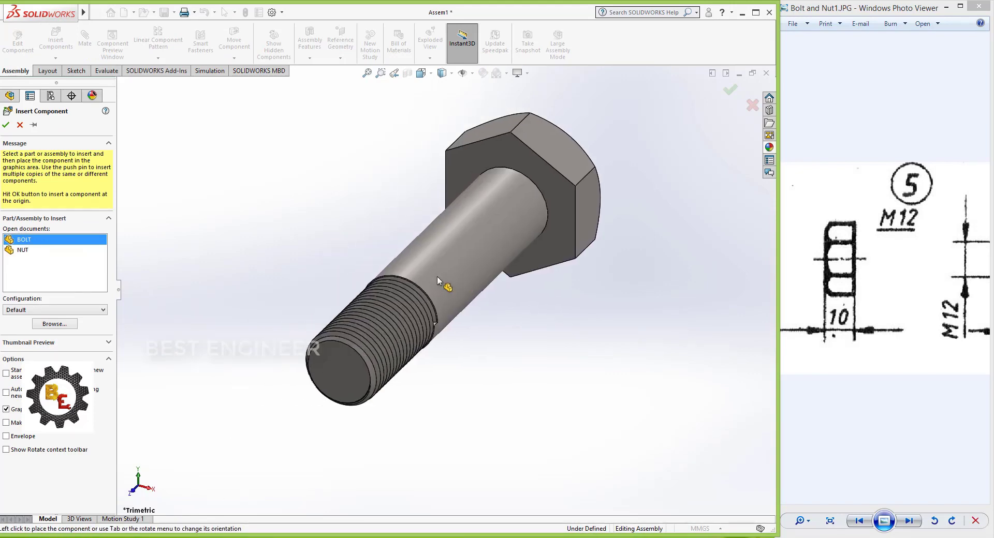
left_click(436, 276)
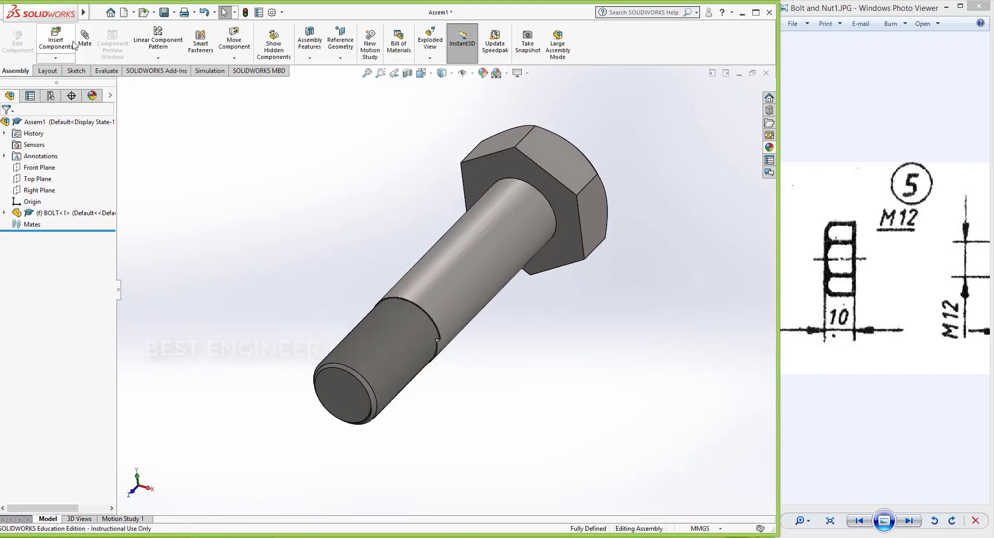
left_click(56, 40)
left_click(21, 250)
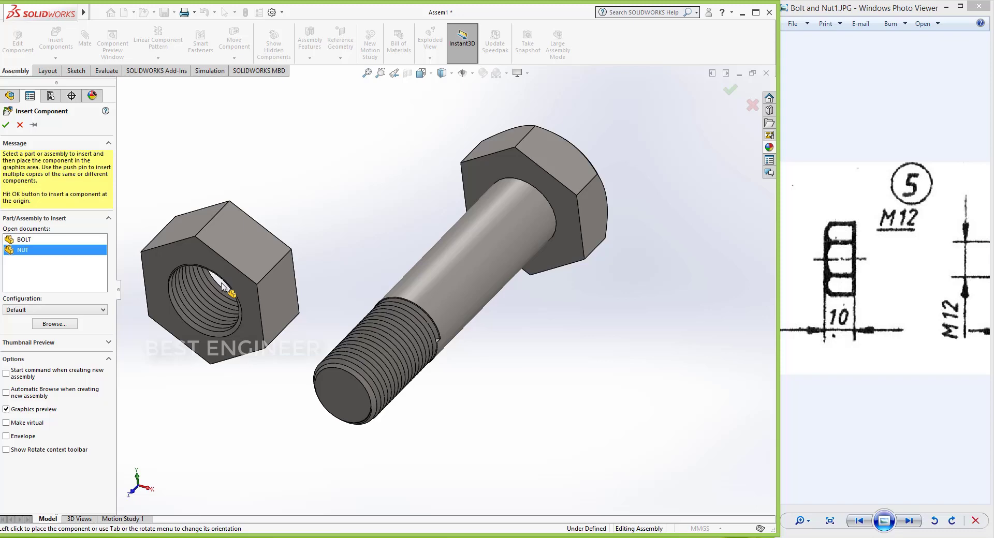
left_click(221, 286)
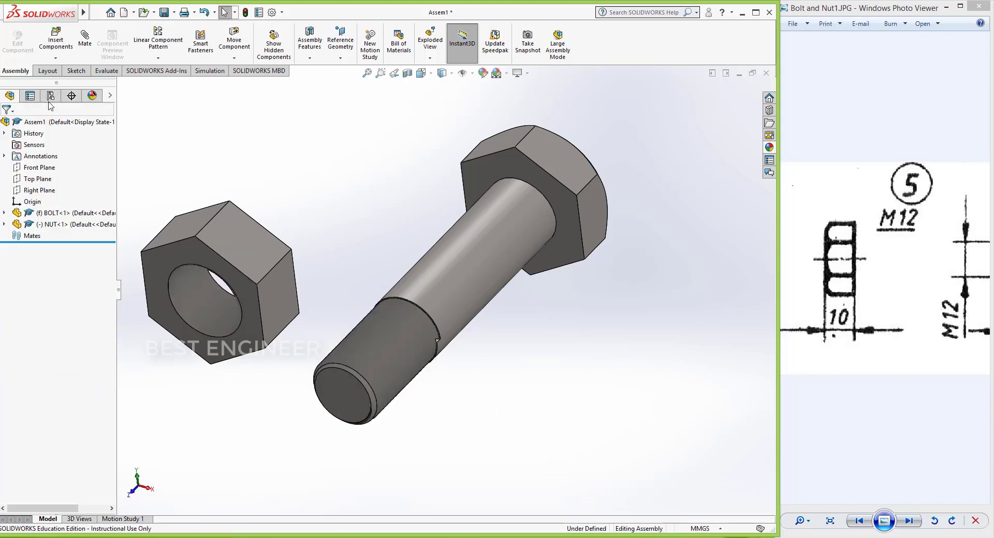
Step: Mate the nut's hole edge tangent to the bolt's thread edge
left_click(85, 37)
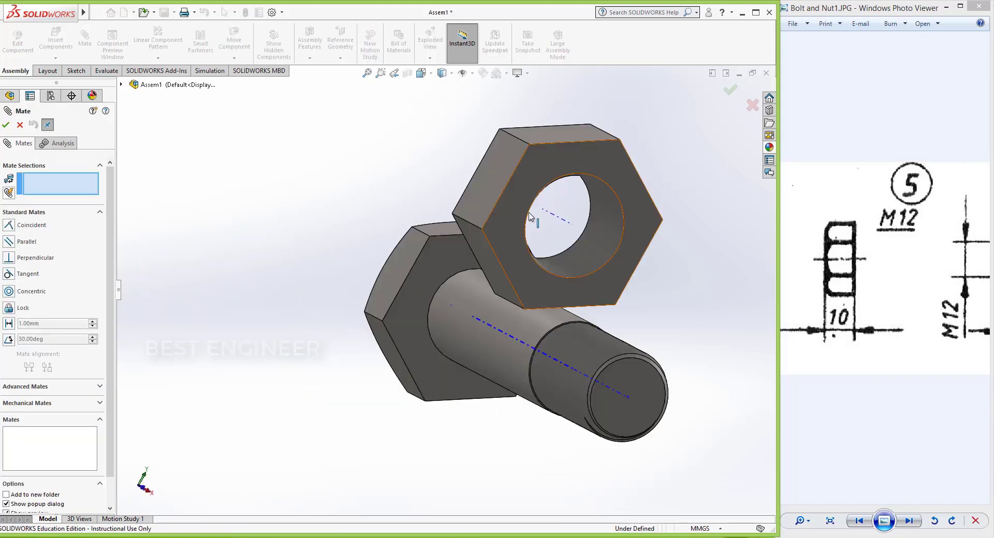
left_click(572, 187)
left_click(598, 372)
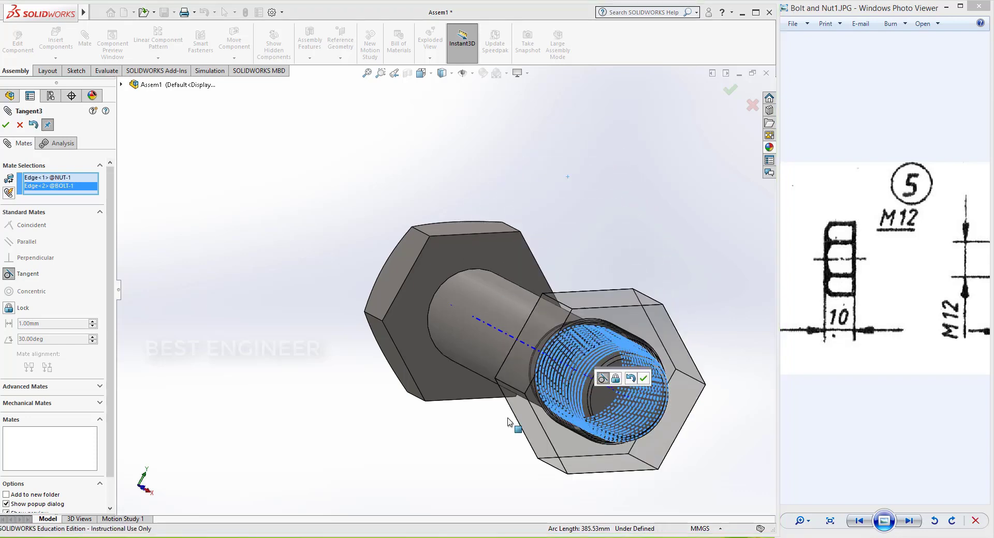
left_click(6, 125)
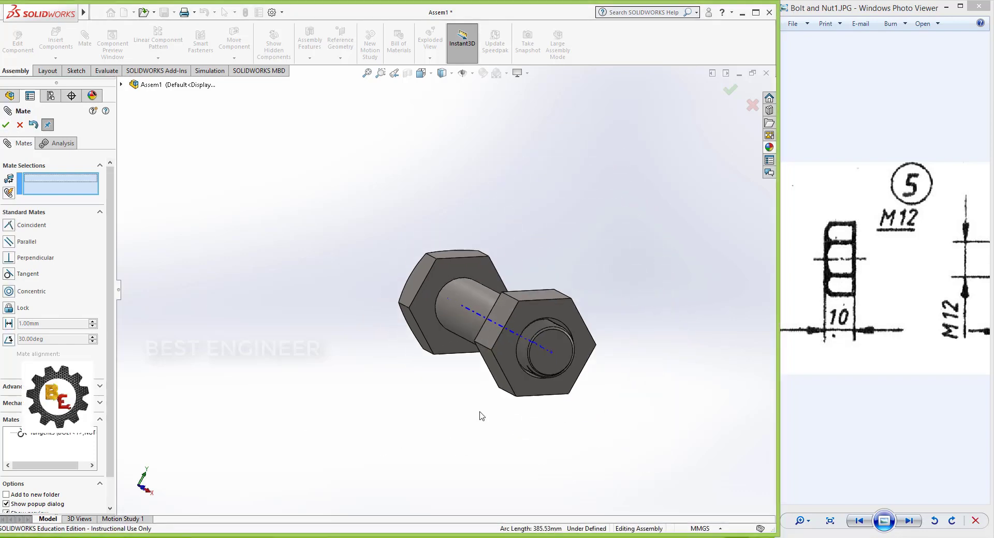
Step: Make the nut's flat face parallel to the bolt head face, then turn the nut toward the head
mouse_move(452, 386)
middle_mouse_down()
mouse_move(527, 459)
mouse_move(594, 439)
middle_mouse_up()
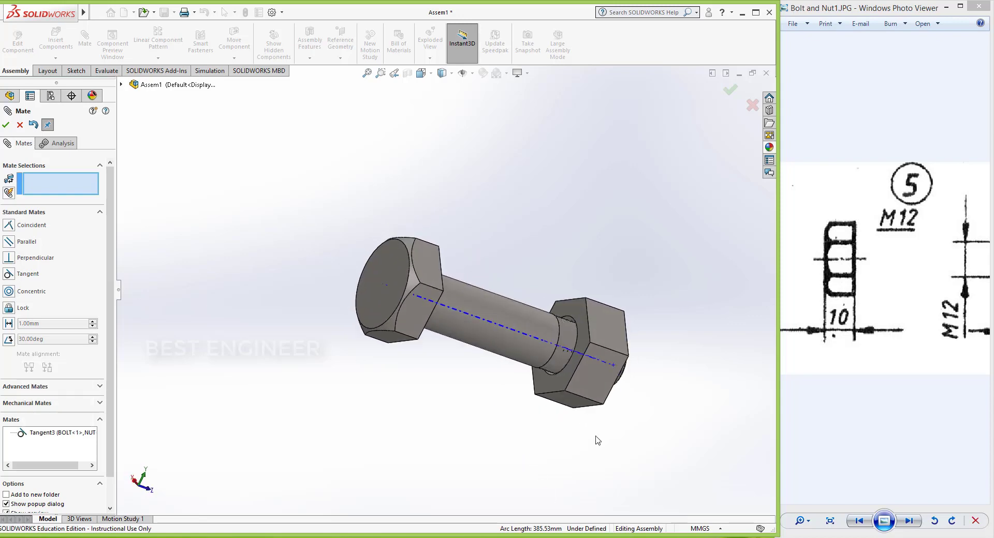
left_click(581, 337)
middle_click_drag(521, 427, 450, 410)
scroll(401, 314, "down", 2)
left_click(390, 293)
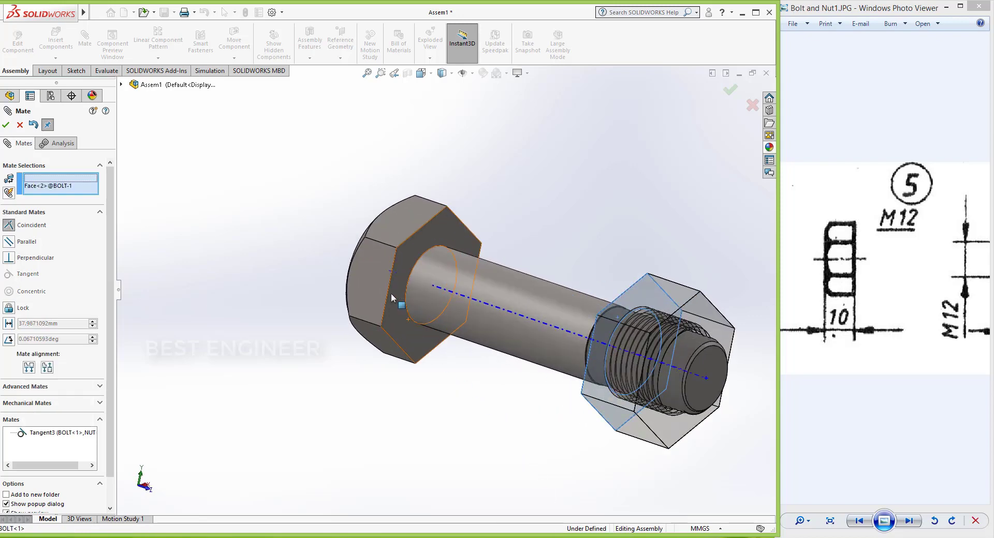
scroll(389, 343, "up", 1)
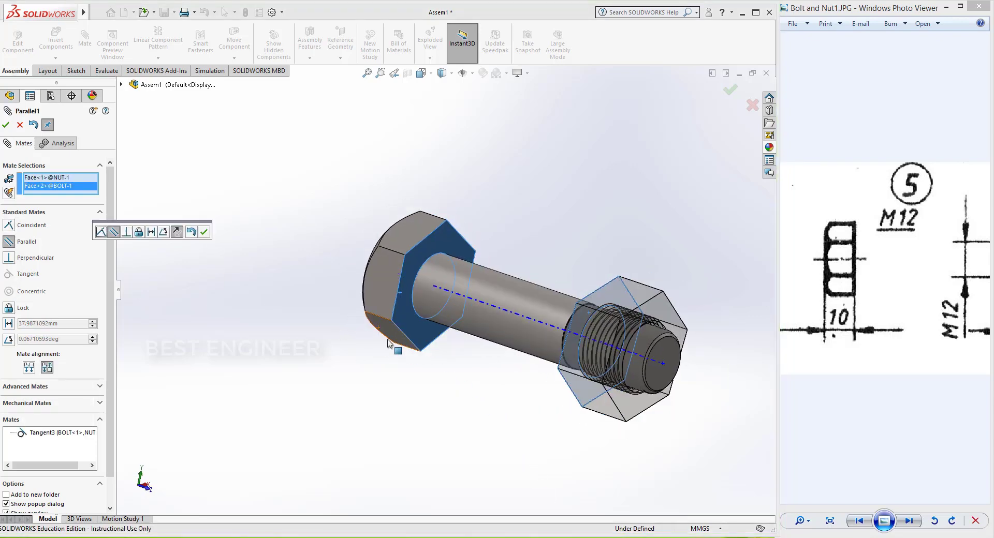
left_click(6, 126)
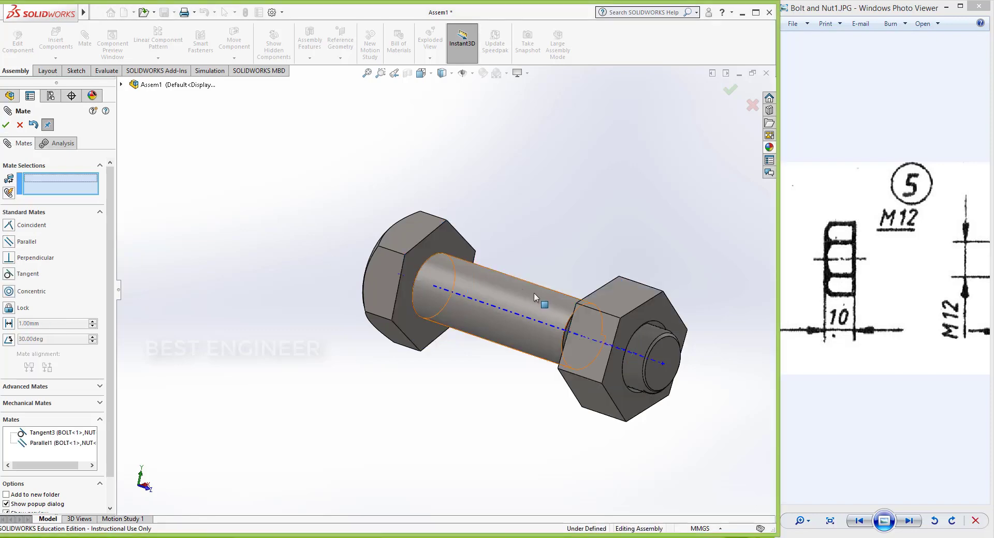
left_click_drag(667, 373, 613, 414)
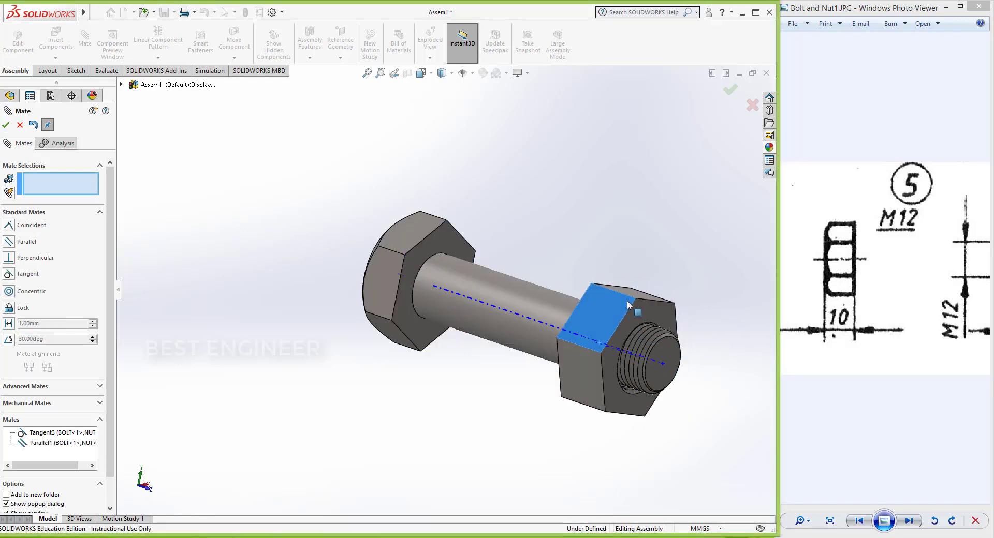